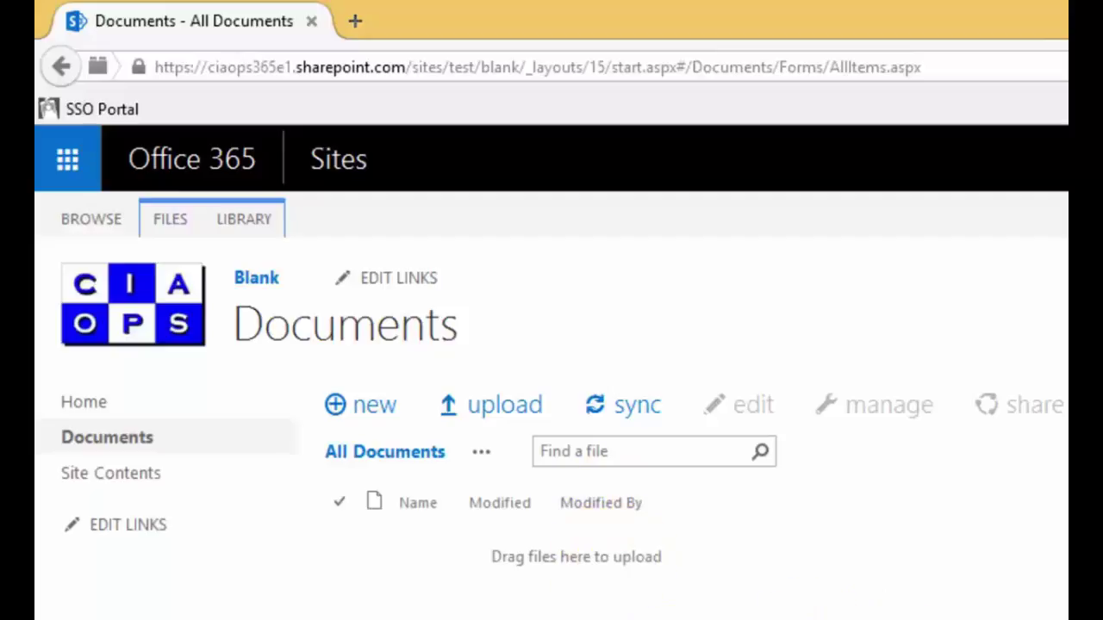
- Turn on required content approval for submitted items in the Documents library's versioning settings and save the settings
{"action": "left_click", "coordinate": [246, 222]}
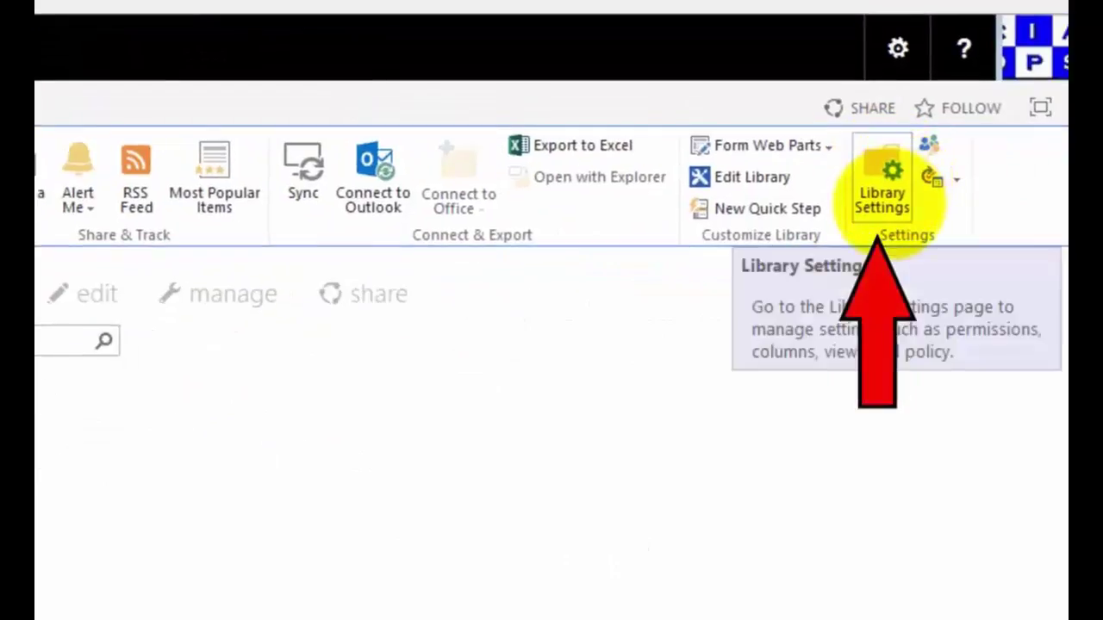
{"action": "left_click", "coordinate": [883, 186]}
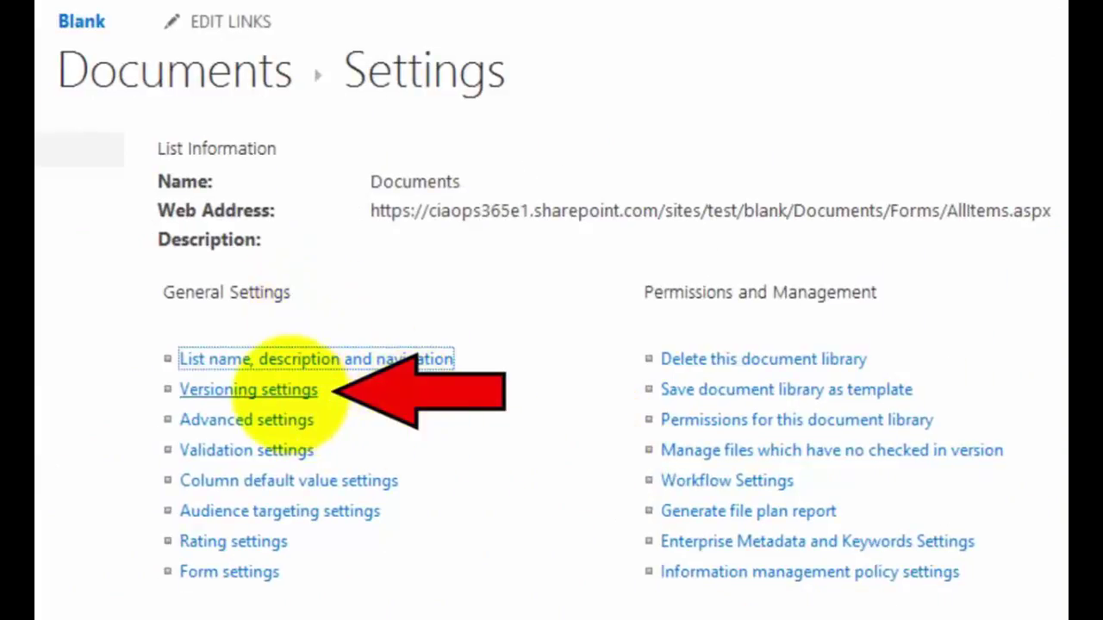
{"action": "left_click", "coordinate": [289, 392]}
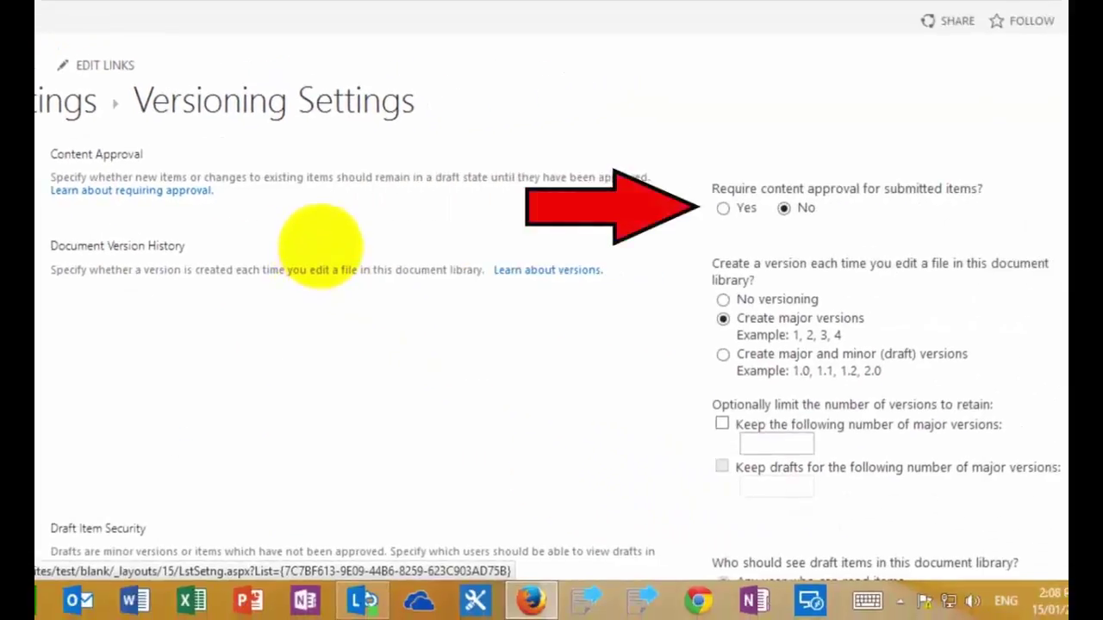
{"action": "left_click", "coordinate": [722, 208]}
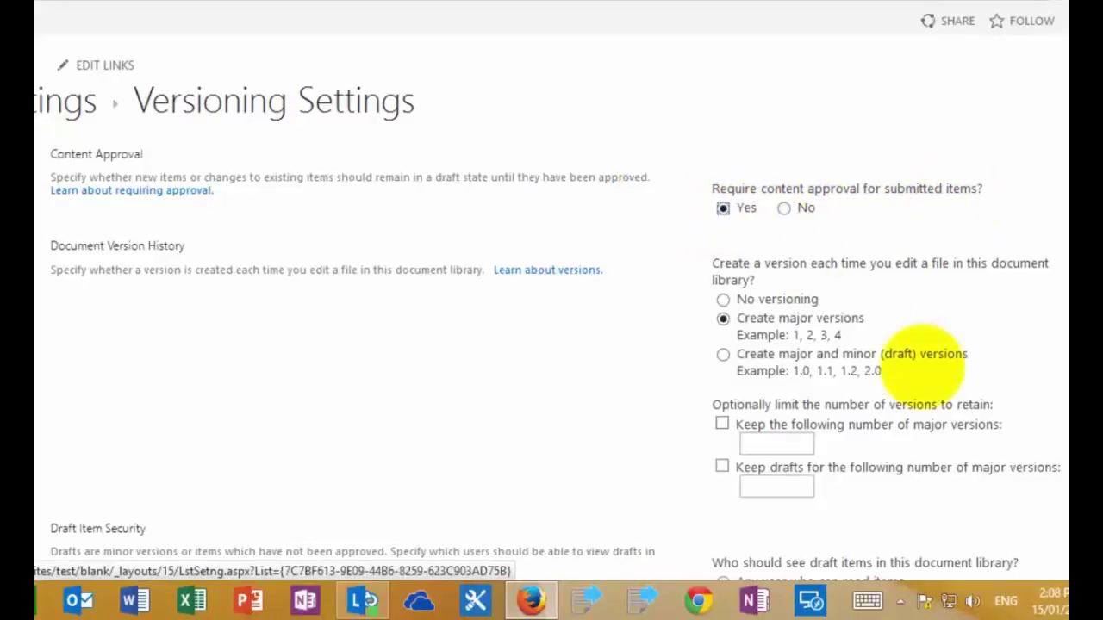
{"action": "scroll", "coordinate": [1063, 345], "scroll_direction": "down", "scroll_amount": 6}
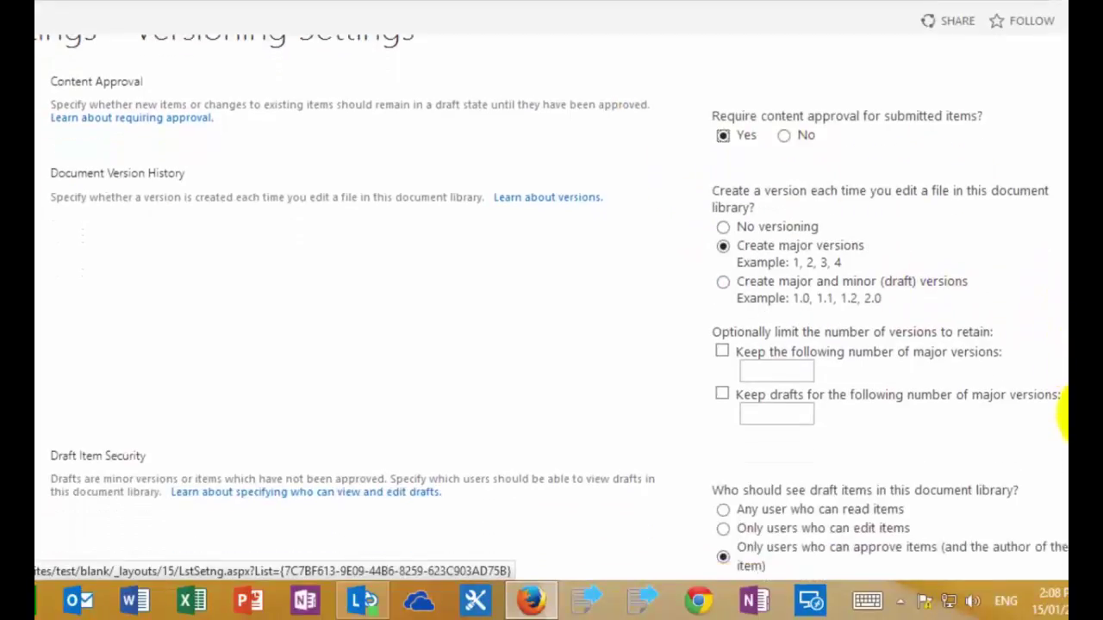
{"action": "scroll", "coordinate": [1068, 543], "scroll_direction": "down", "scroll_amount": 1}
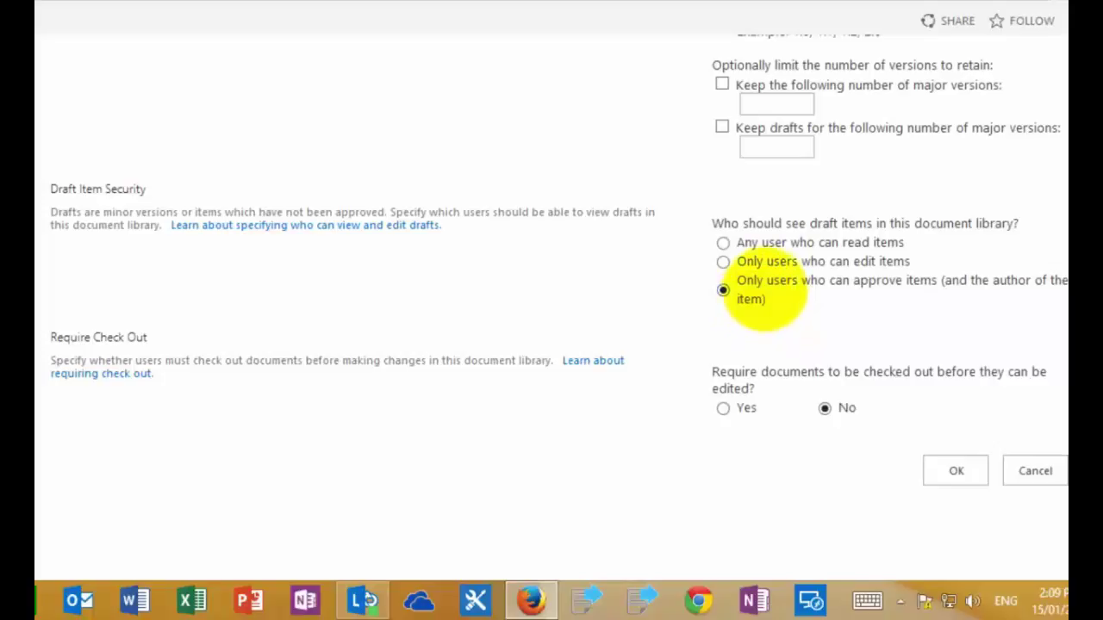
{"action": "left_click", "coordinate": [954, 471]}
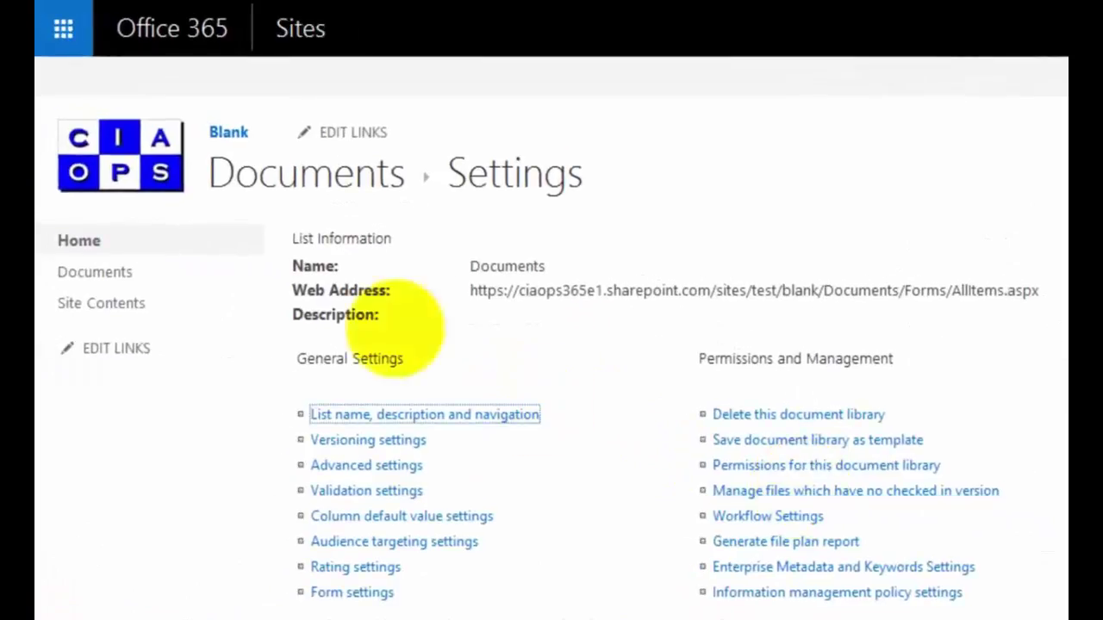
- Create a Word document in the Documents library, enter the line "Edit one." and return to the library
{"action": "left_click", "coordinate": [321, 177]}
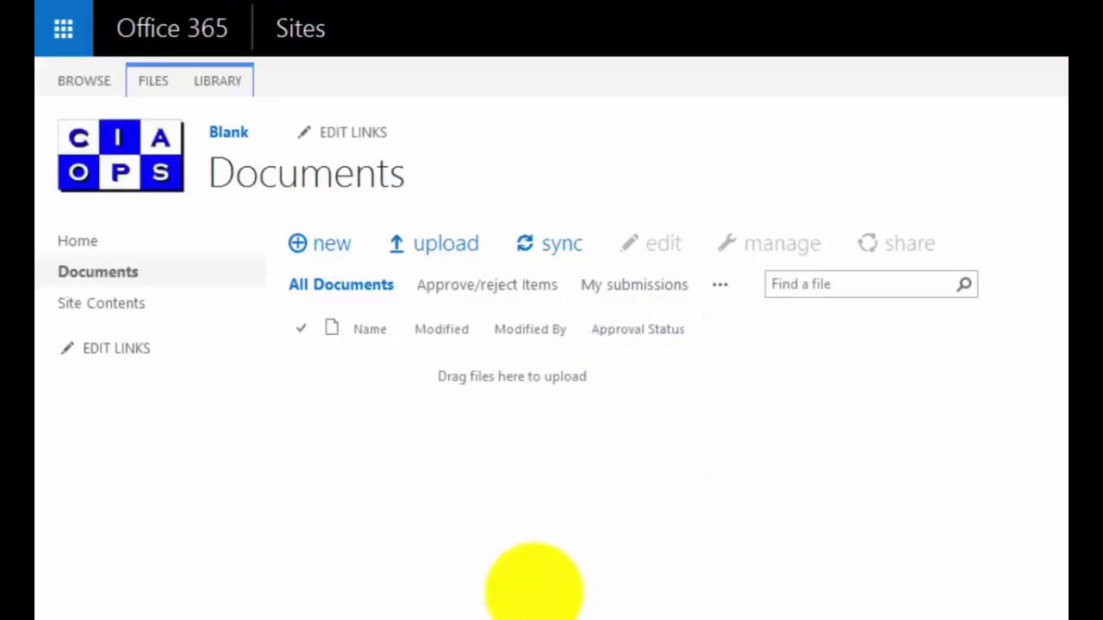
{"action": "left_click", "coordinate": [331, 243]}
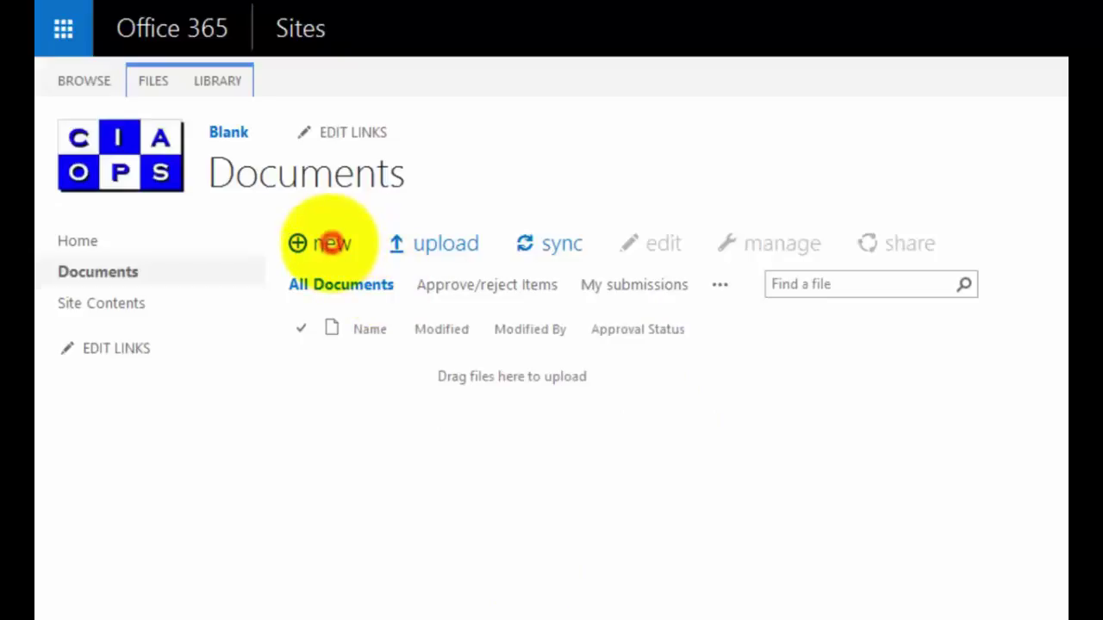
{"action": "left_click", "coordinate": [470, 201]}
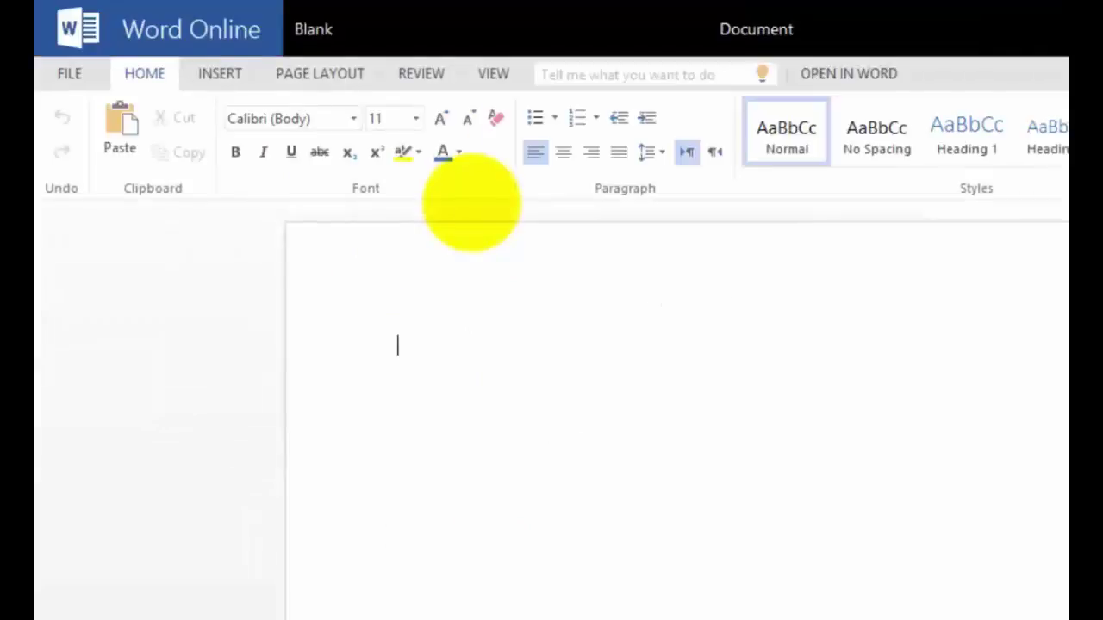
{"action": "type", "text": "Edit "}
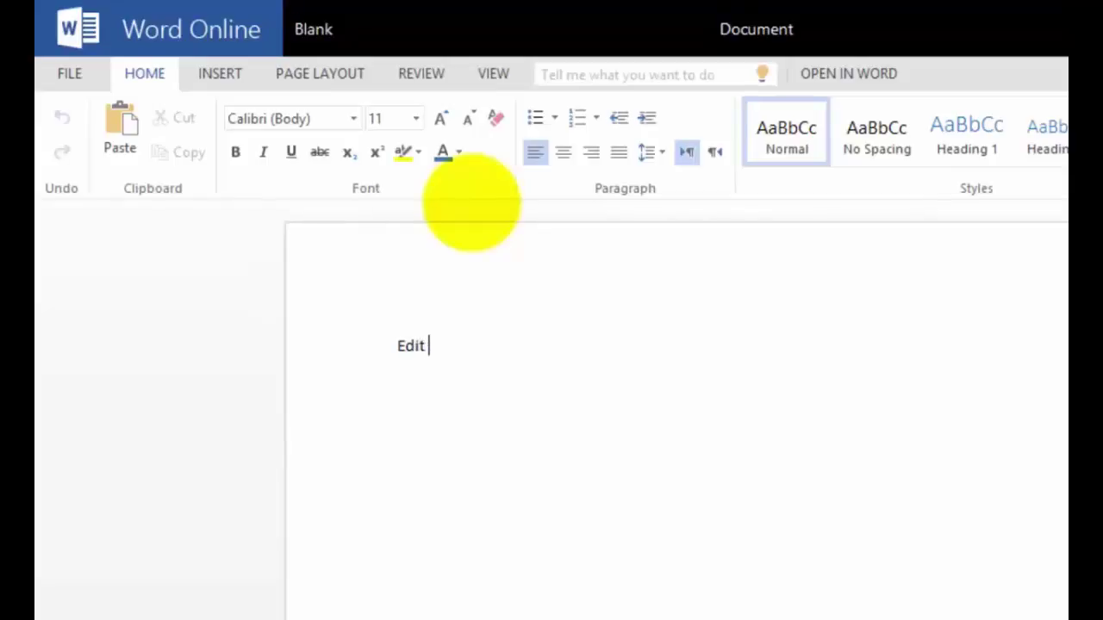
{"action": "type", "text": "one."}
{"action": "key", "text": "Return"}
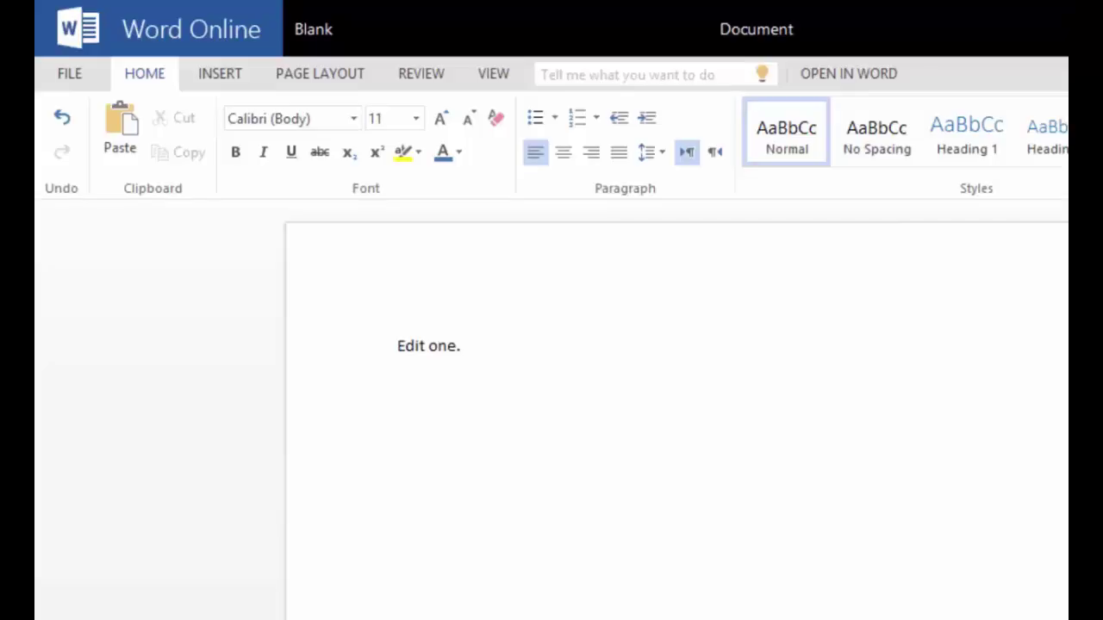
{"action": "left_click", "coordinate": [313, 30]}
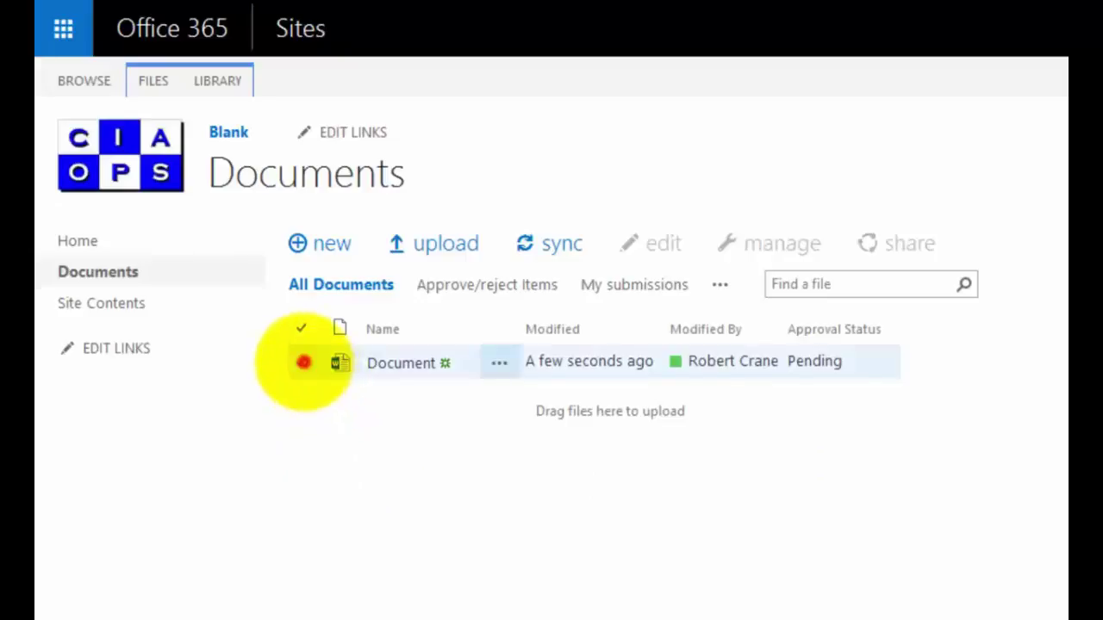
- Set the approval status of the file named Document to Approved, without a comment
{"action": "left_click", "coordinate": [301, 361]}
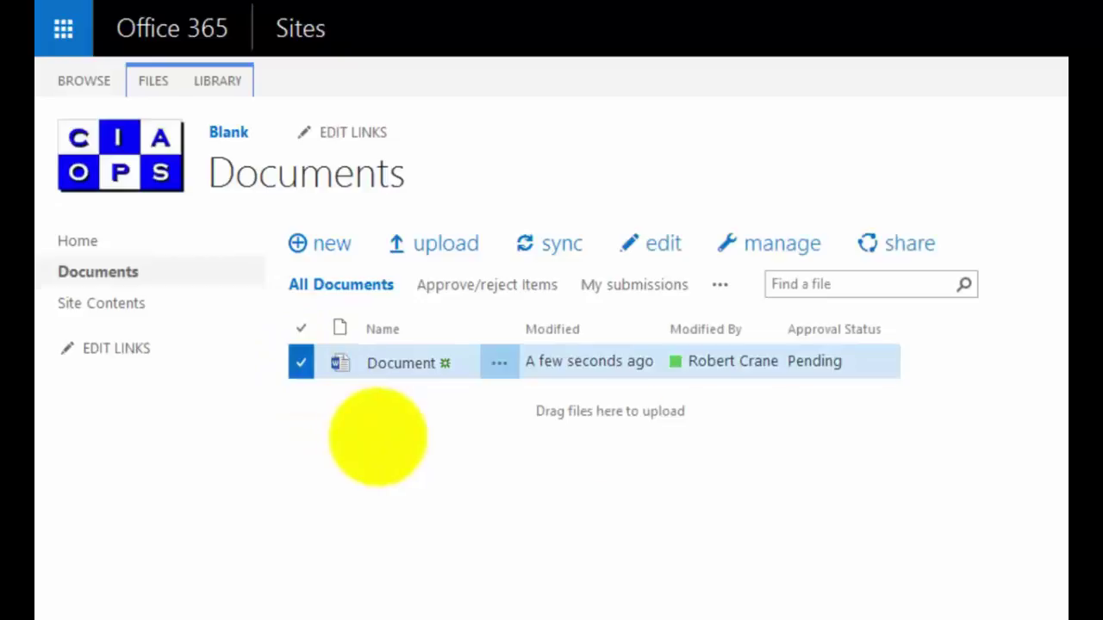
{"action": "left_click", "coordinate": [768, 244]}
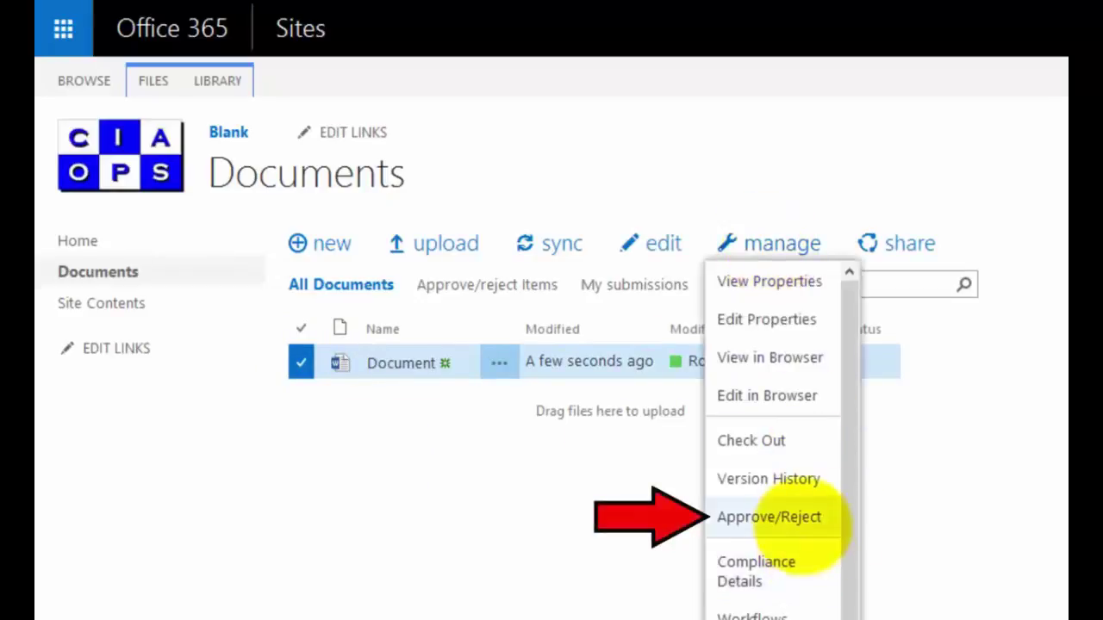
{"action": "left_click", "coordinate": [829, 517]}
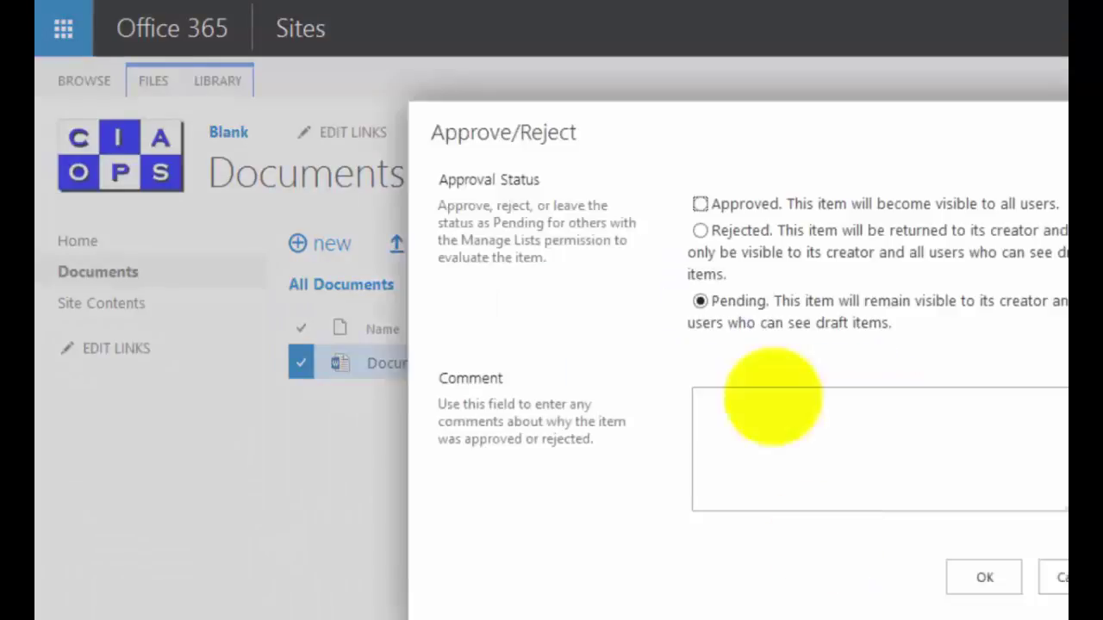
{"action": "left_click", "coordinate": [700, 205]}
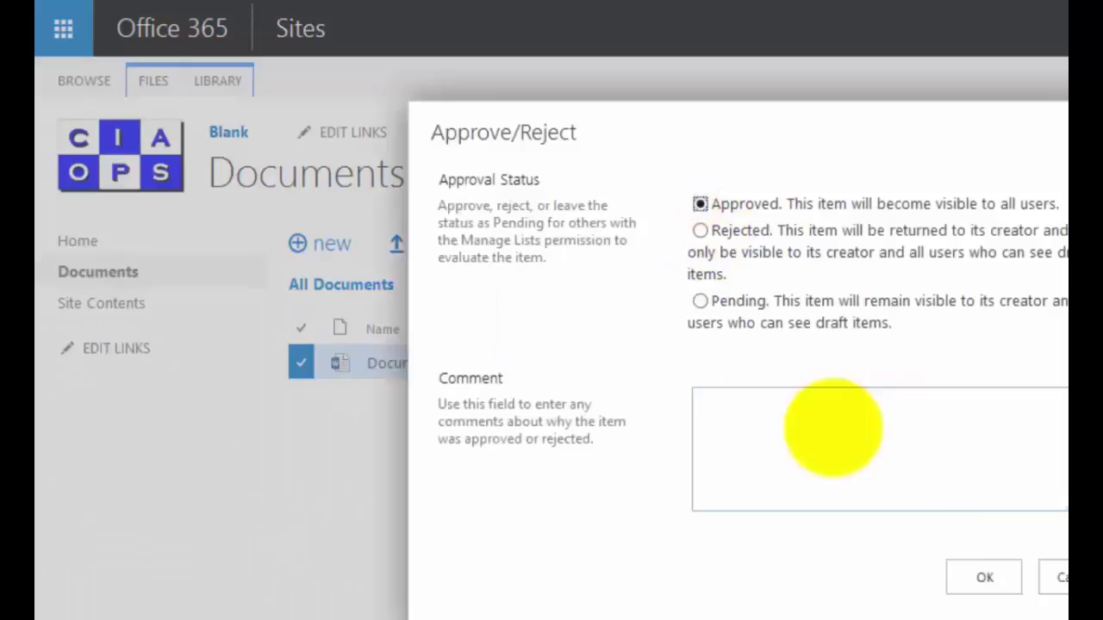
{"action": "left_click", "coordinate": [983, 577]}
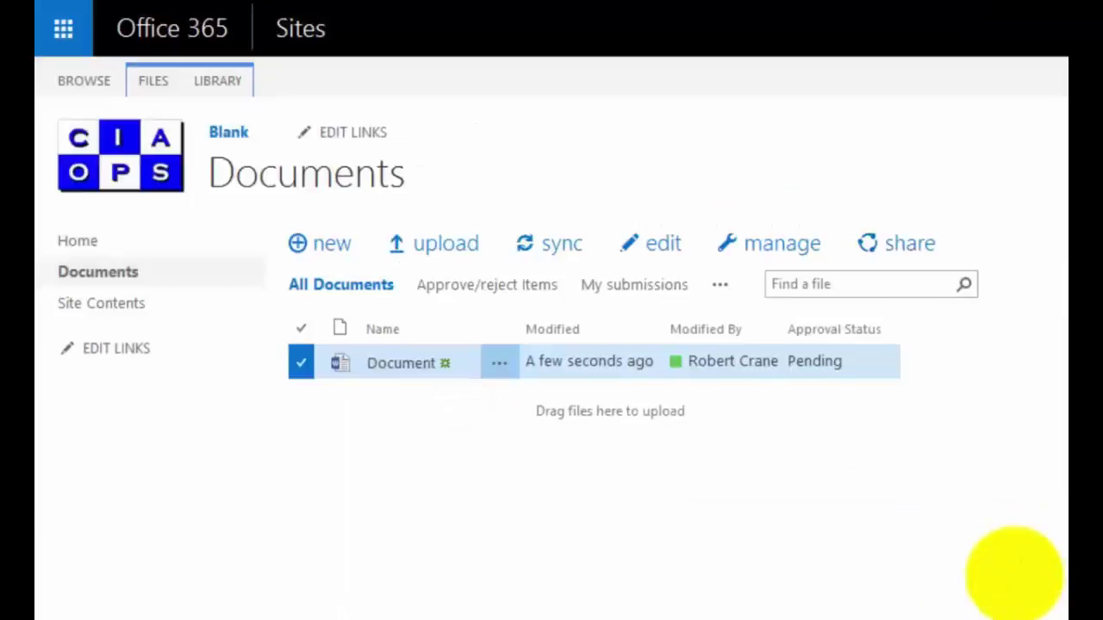
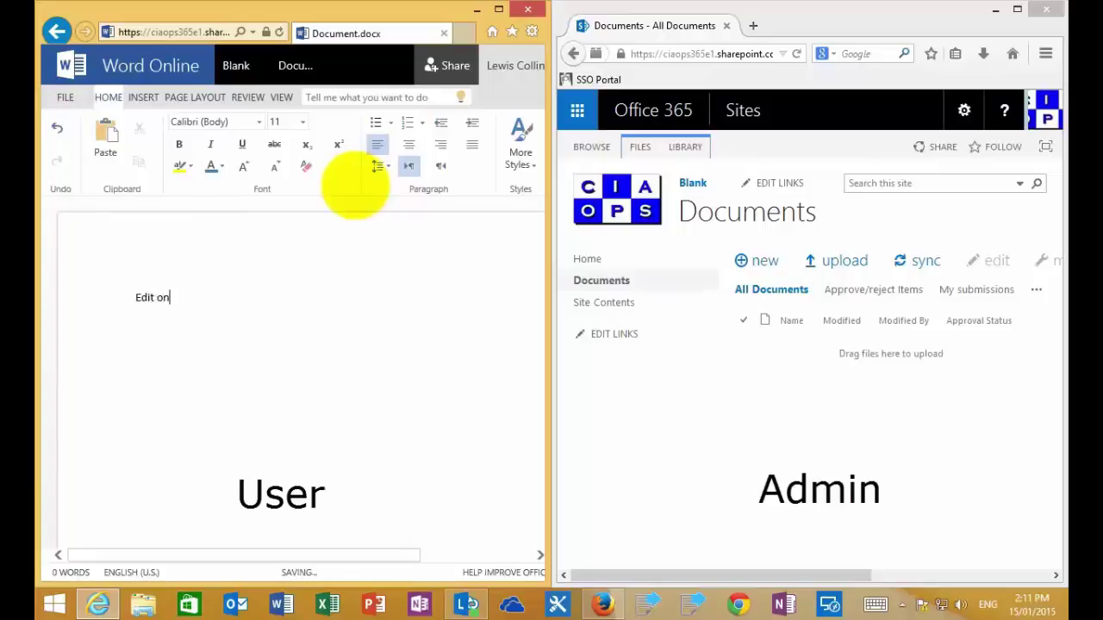
- Finish the line "Edit one." in the user's Word document and return to the library's approval status column
{"action": "type", "text": "."}
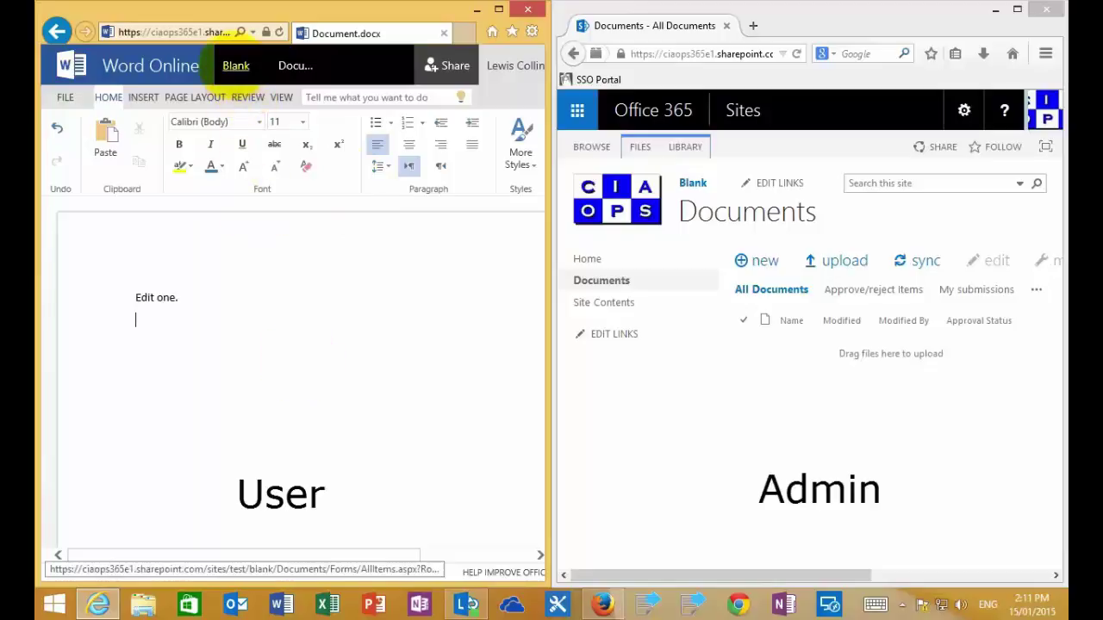
{"action": "left_click", "coordinate": [236, 66]}
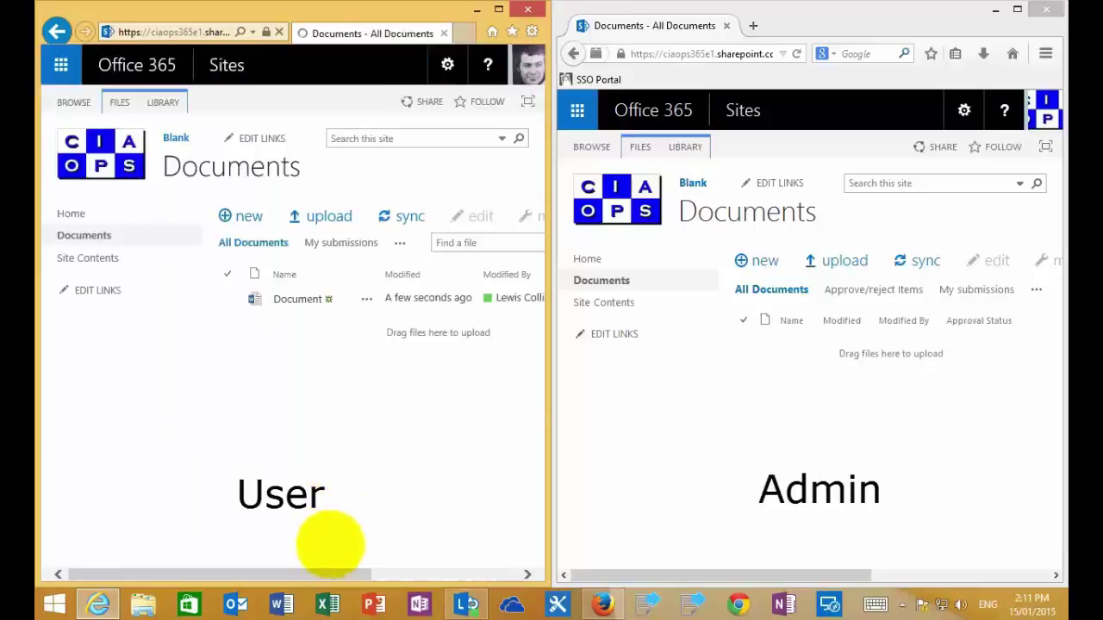
{"action": "left_click_drag", "start_coordinate": [337, 569], "coordinate": [405, 567]}
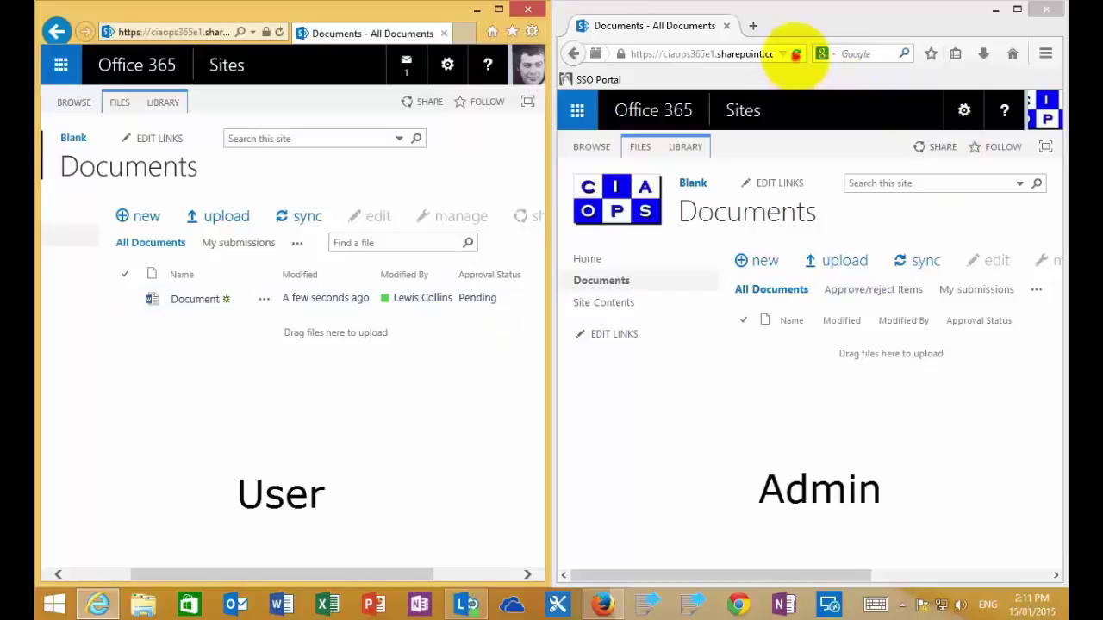
- Reload the admin's Documents library and check the approval status of the user's document
{"action": "left_click", "coordinate": [796, 53]}
{"action": "left_click", "coordinate": [773, 320]}
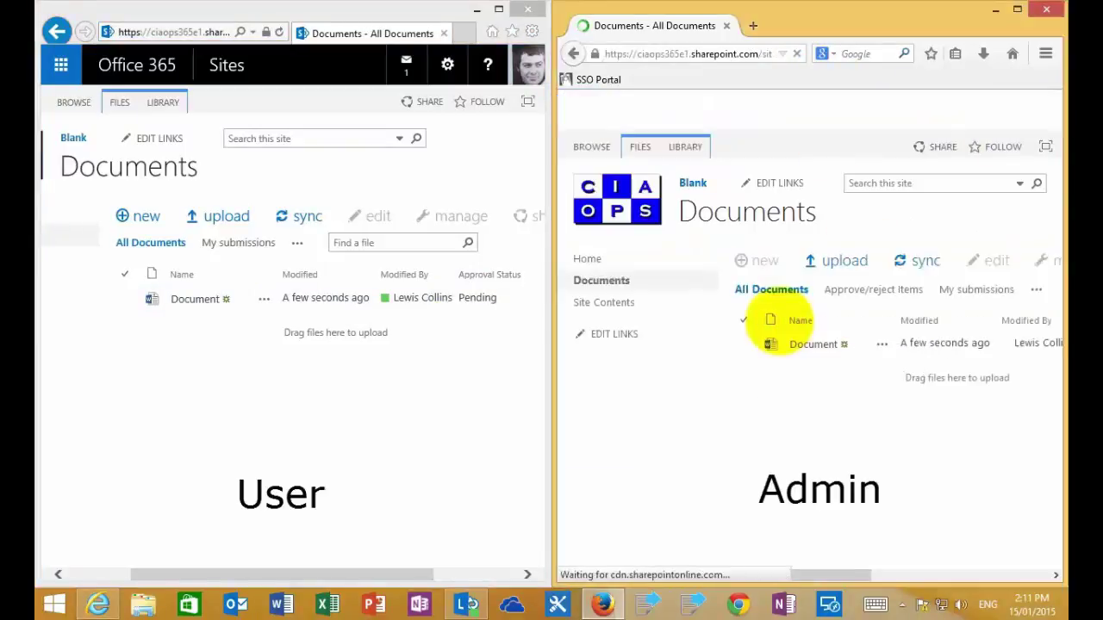
{"action": "left_click_drag", "start_coordinate": [849, 571], "coordinate": [972, 572]}
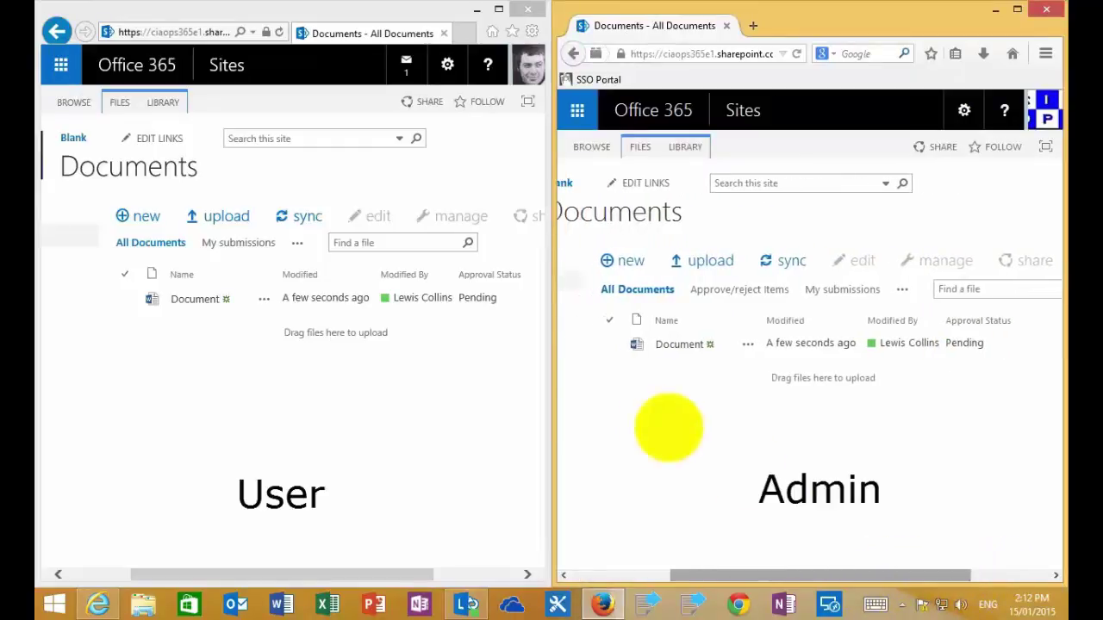
- Check which management options the user has for the pending document in the user's library
{"action": "left_click", "coordinate": [125, 299]}
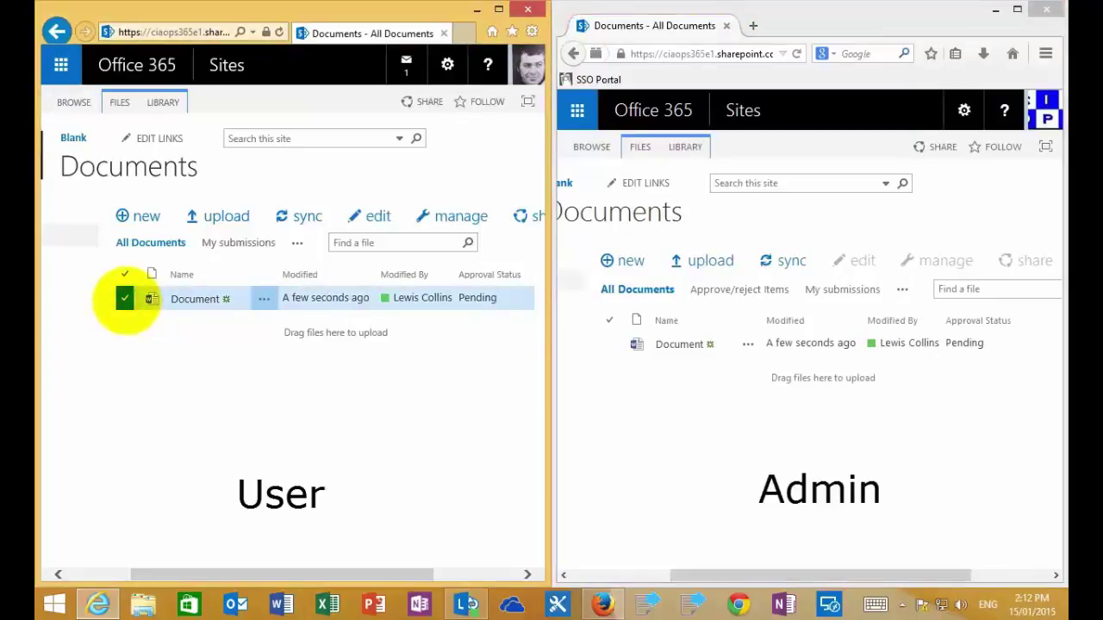
{"action": "left_click", "coordinate": [450, 213]}
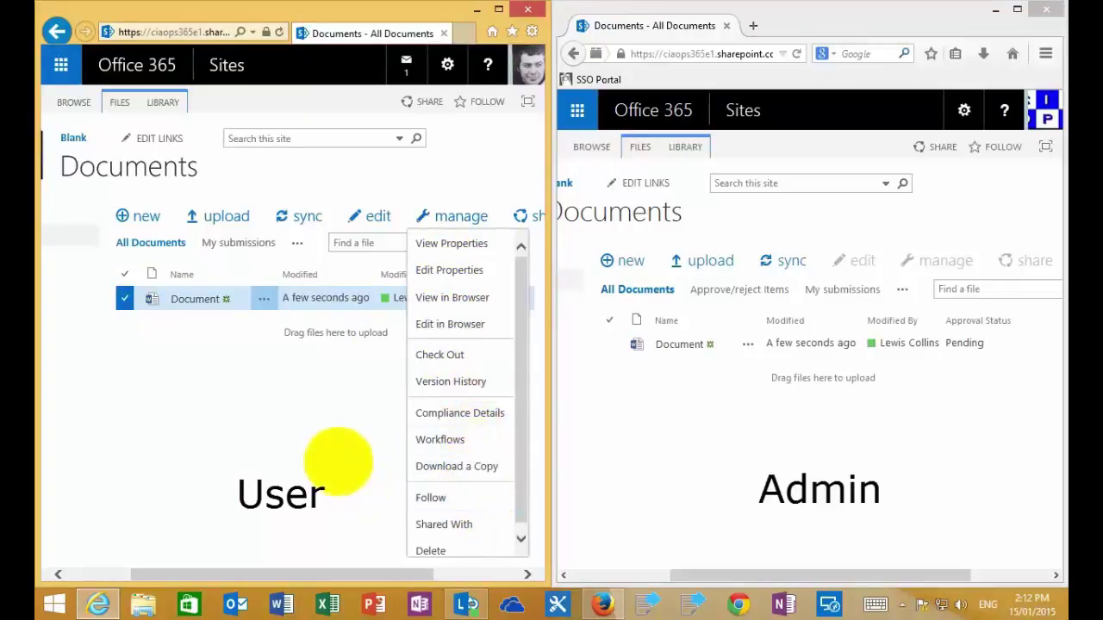
{"action": "left_click", "coordinate": [331, 457]}
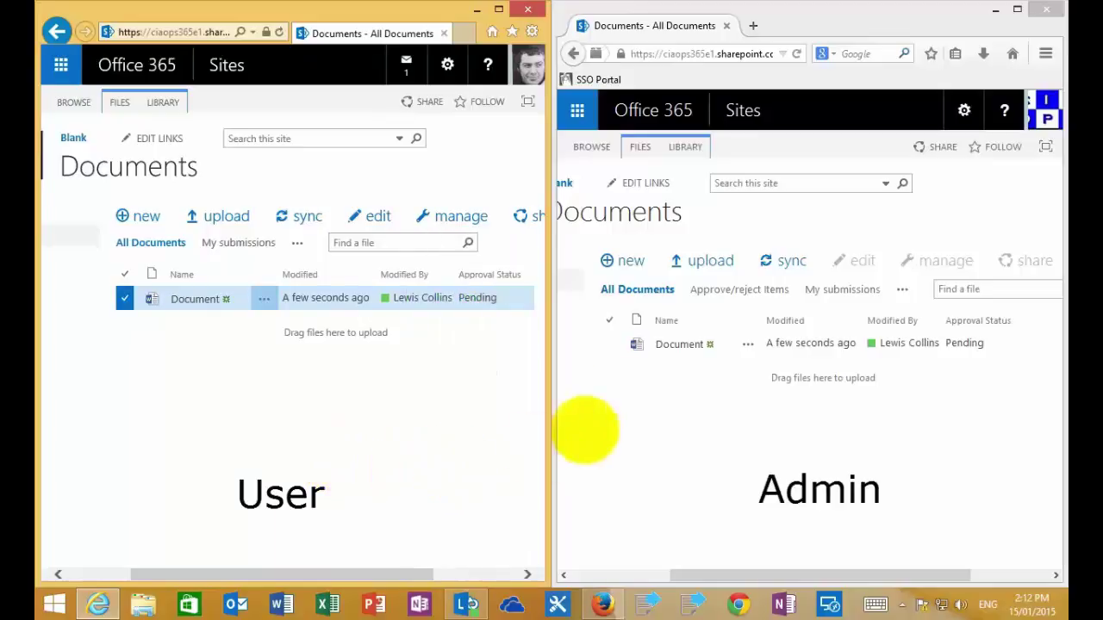
- As the admin, set the approval status of the user's pending document to Approved
{"action": "left_click", "coordinate": [609, 344]}
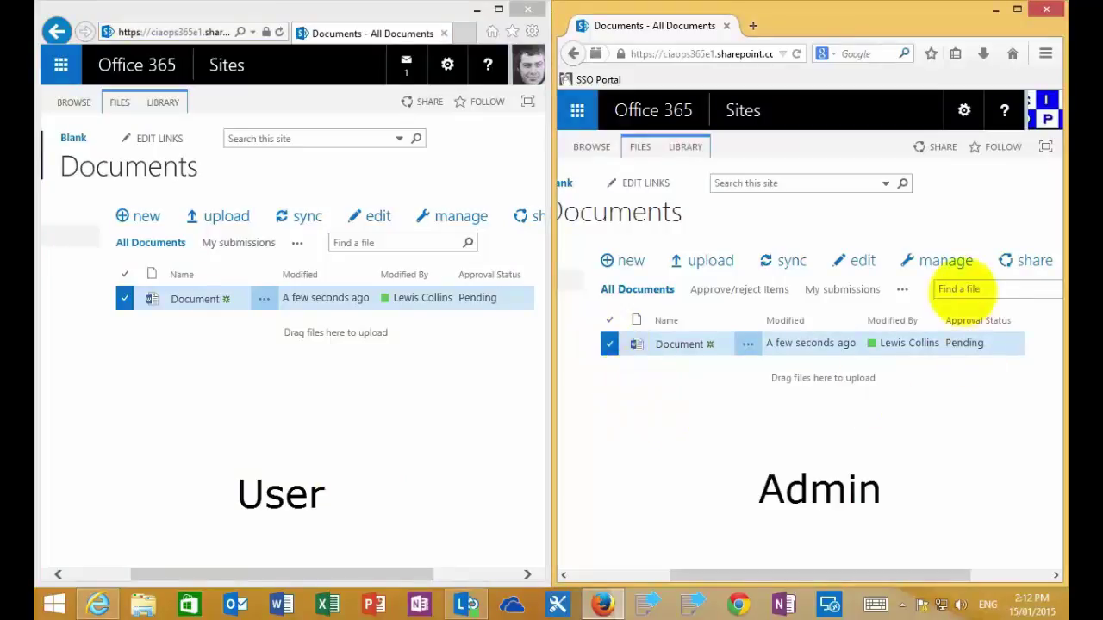
{"action": "left_click", "coordinate": [945, 260]}
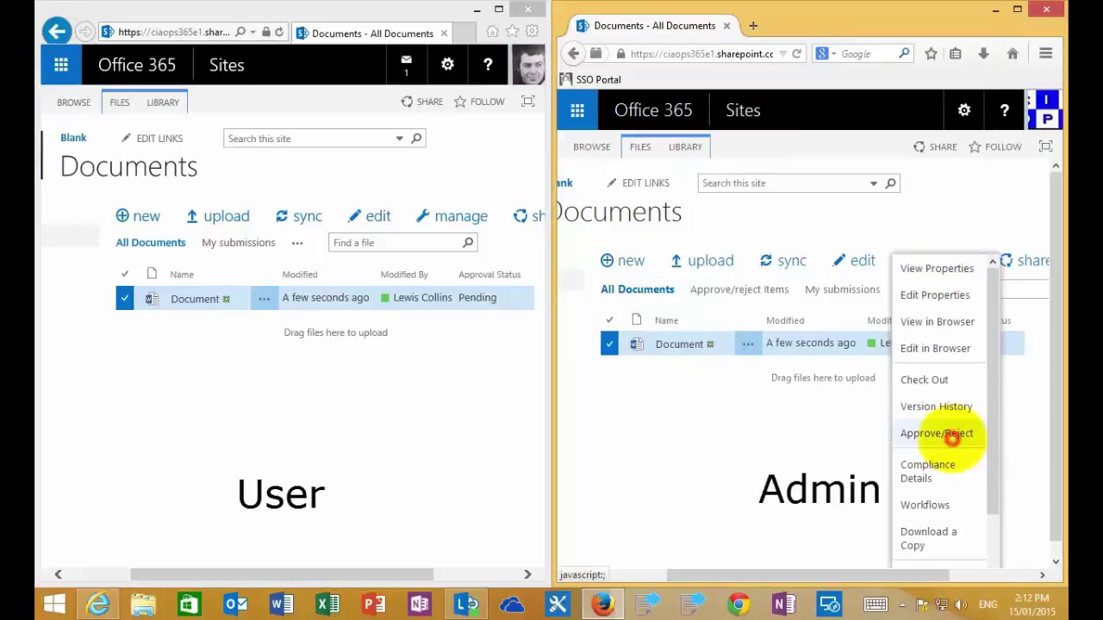
{"action": "left_click", "coordinate": [946, 436]}
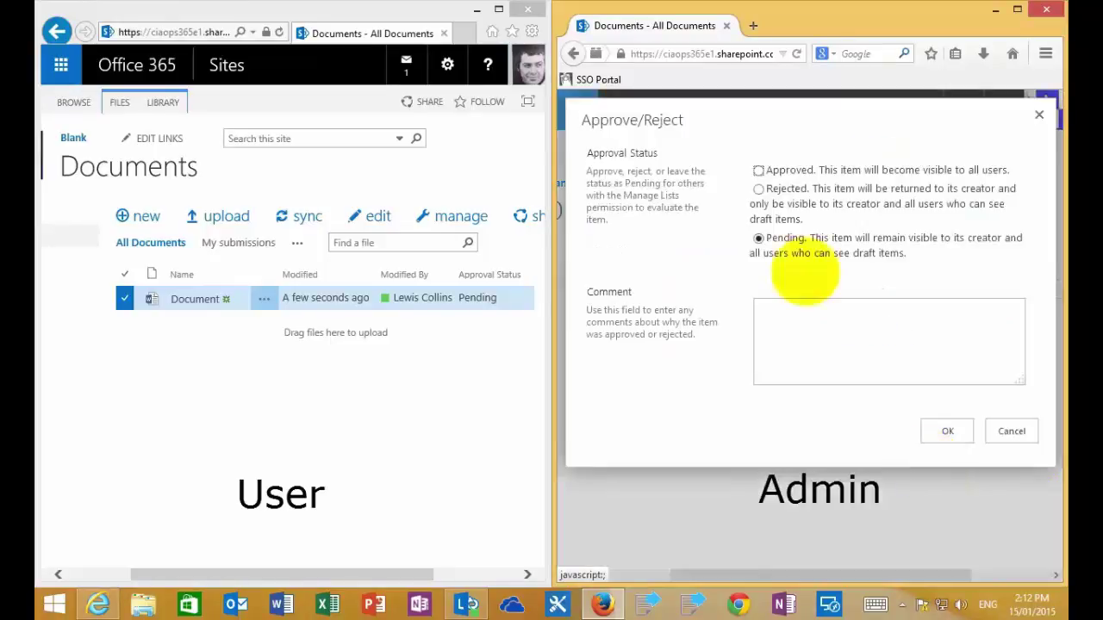
{"action": "left_click", "coordinate": [758, 171]}
{"action": "left_click", "coordinate": [947, 431]}
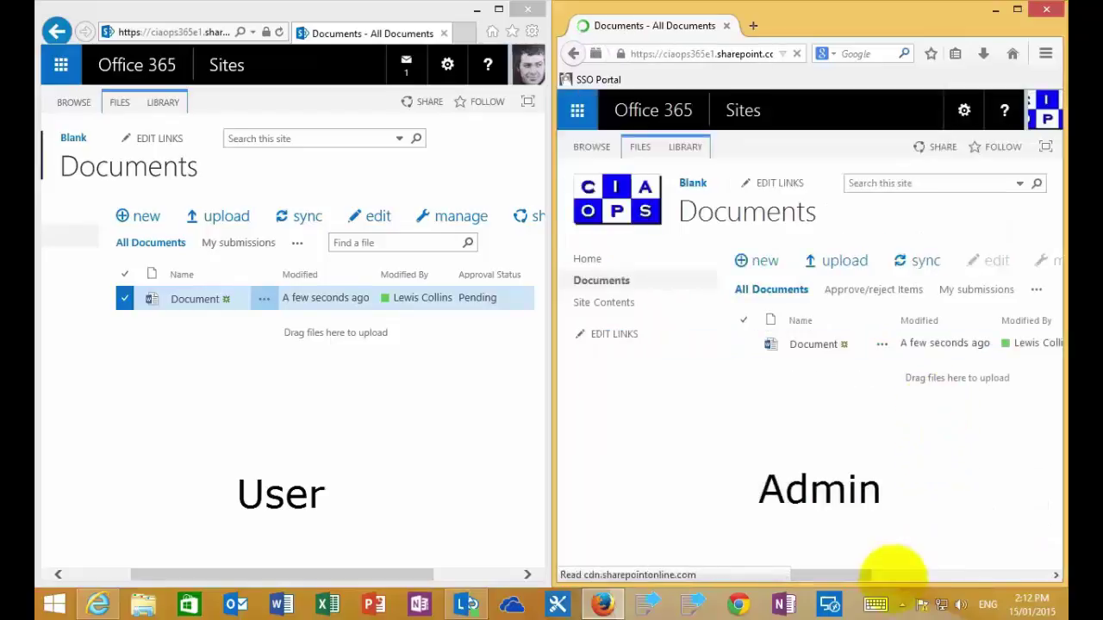
- Check the document's approval status in the admin's library, and reload the user's library to compare it there
{"action": "left_click_drag", "start_coordinate": [849, 573], "coordinate": [943, 572]}
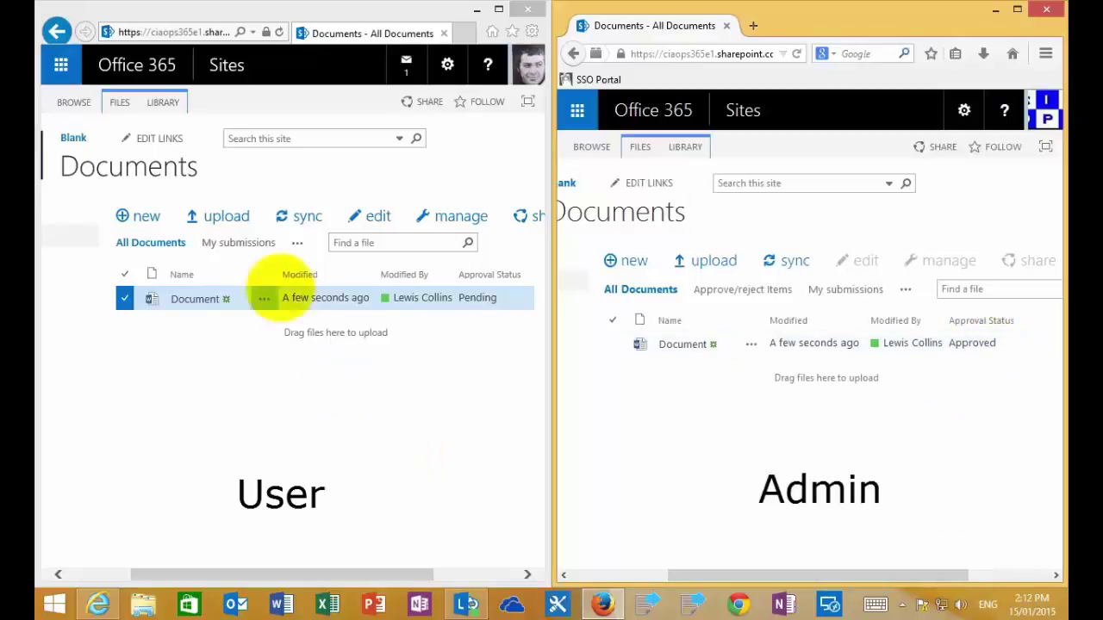
{"action": "left_click", "coordinate": [278, 32]}
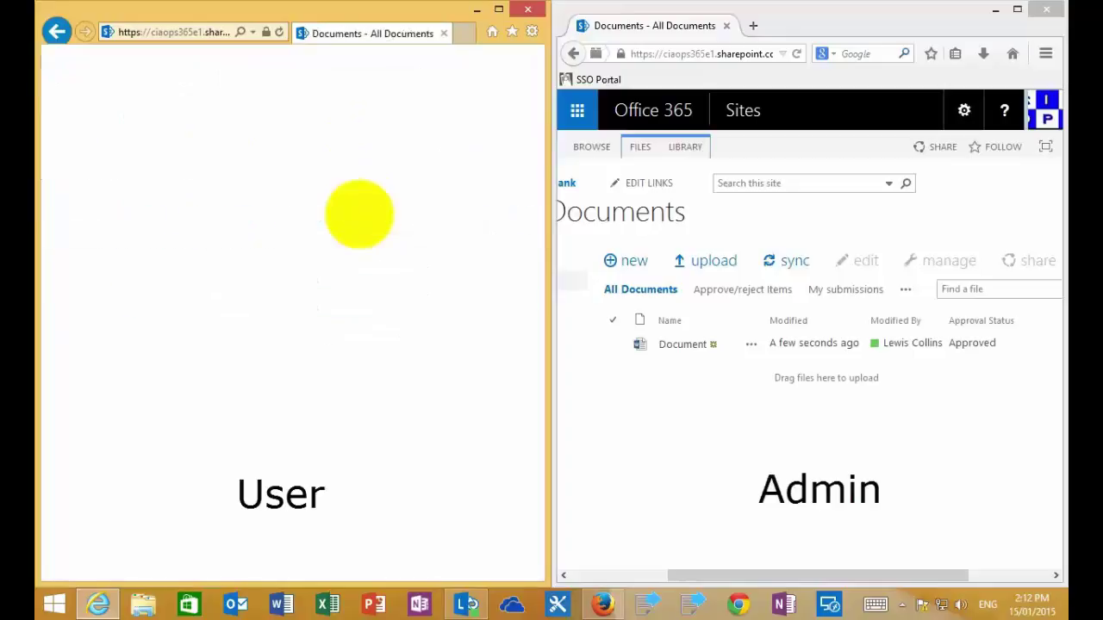
{"action": "left_click_drag", "start_coordinate": [337, 573], "coordinate": [406, 573]}
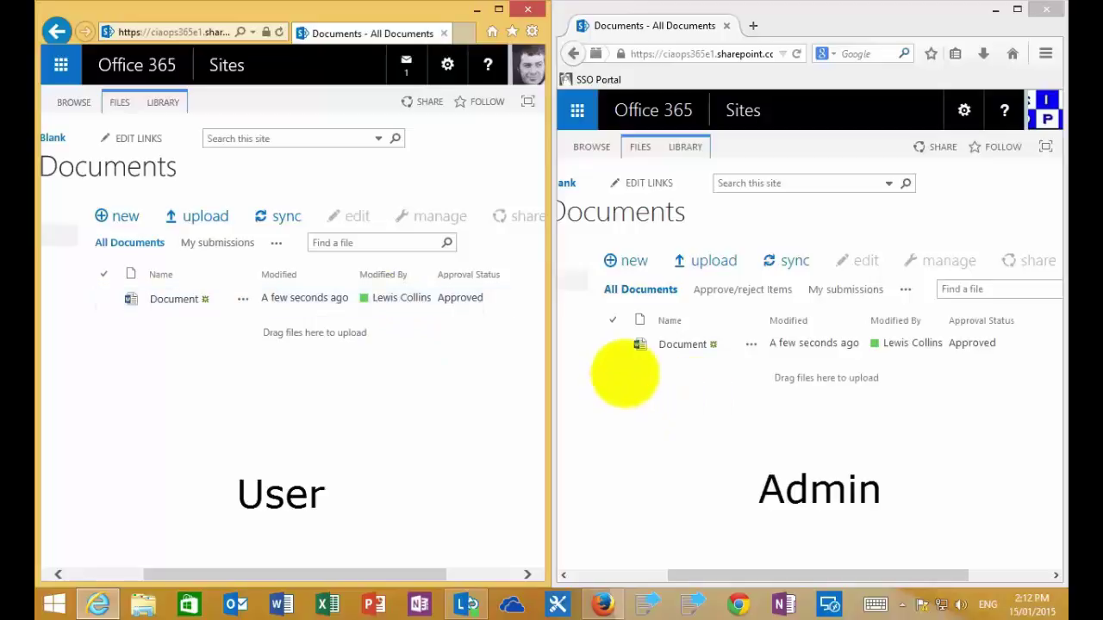
- Delete the approved document from the library as the admin, and reload the user's Documents library
{"action": "left_click", "coordinate": [611, 345]}
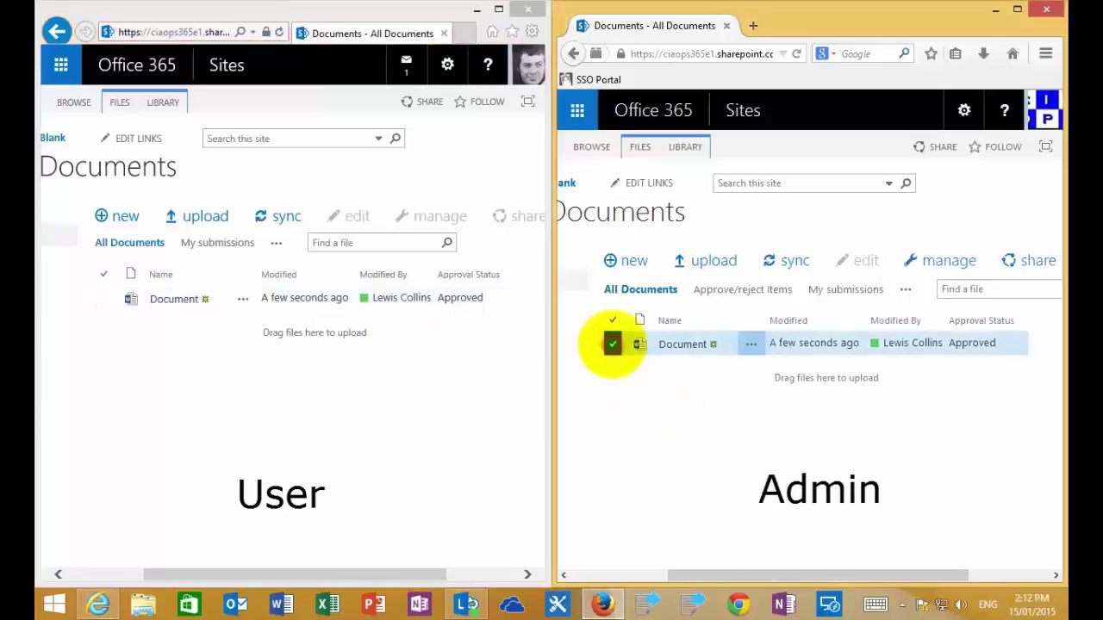
{"action": "key", "text": "Delete"}
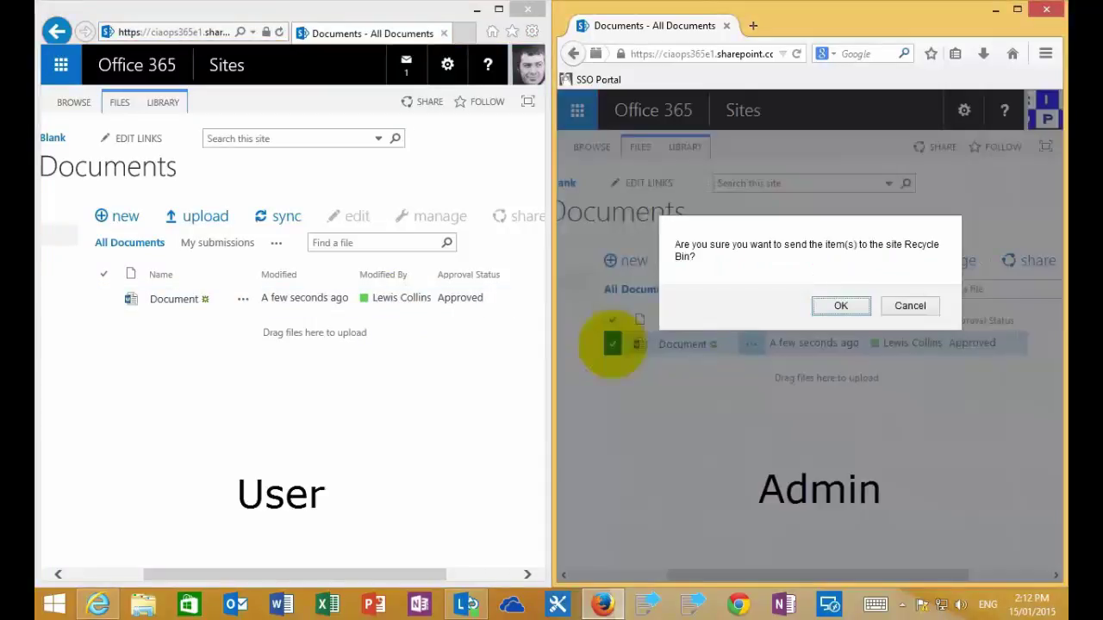
{"action": "left_click", "coordinate": [848, 304]}
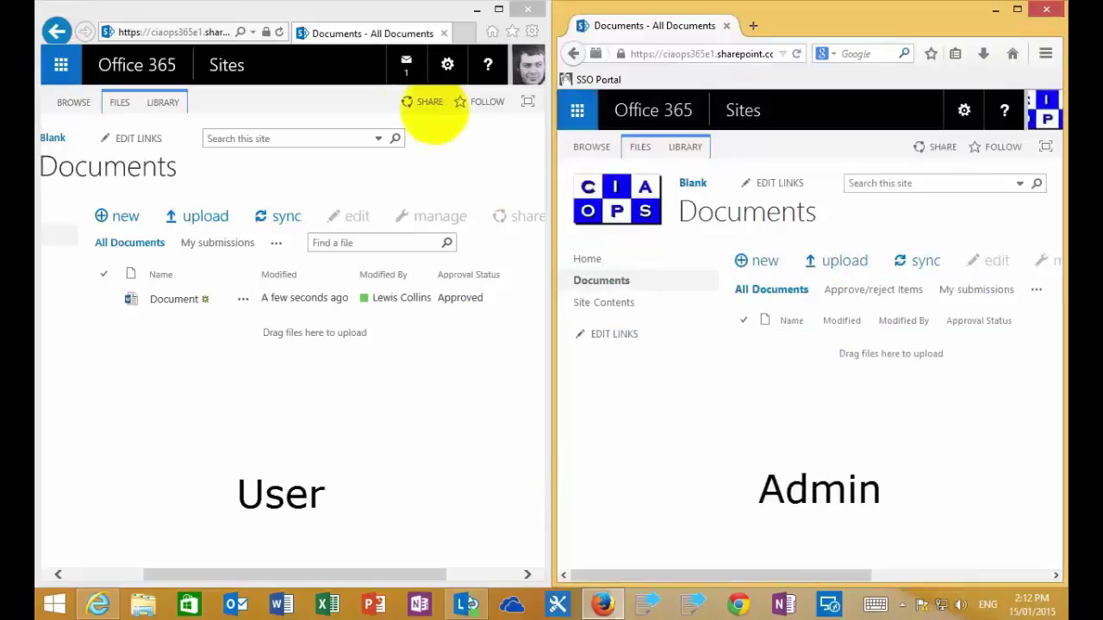
{"action": "left_click", "coordinate": [280, 32]}
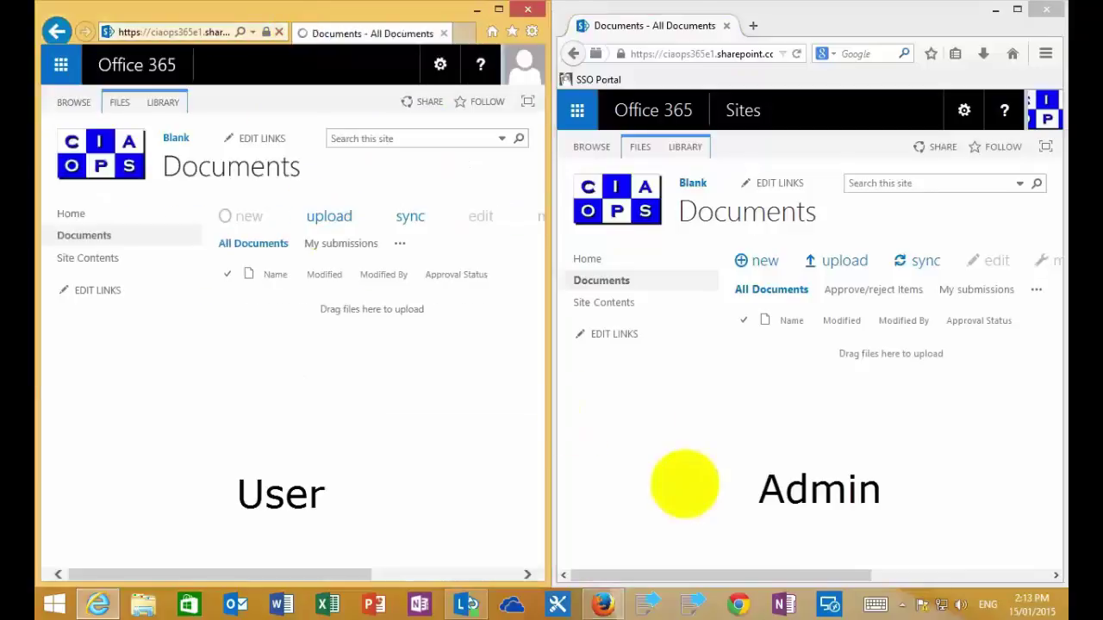
- As the admin, create a new Word document in the Documents library containing the line "Edit one."
{"action": "left_click", "coordinate": [758, 260]}
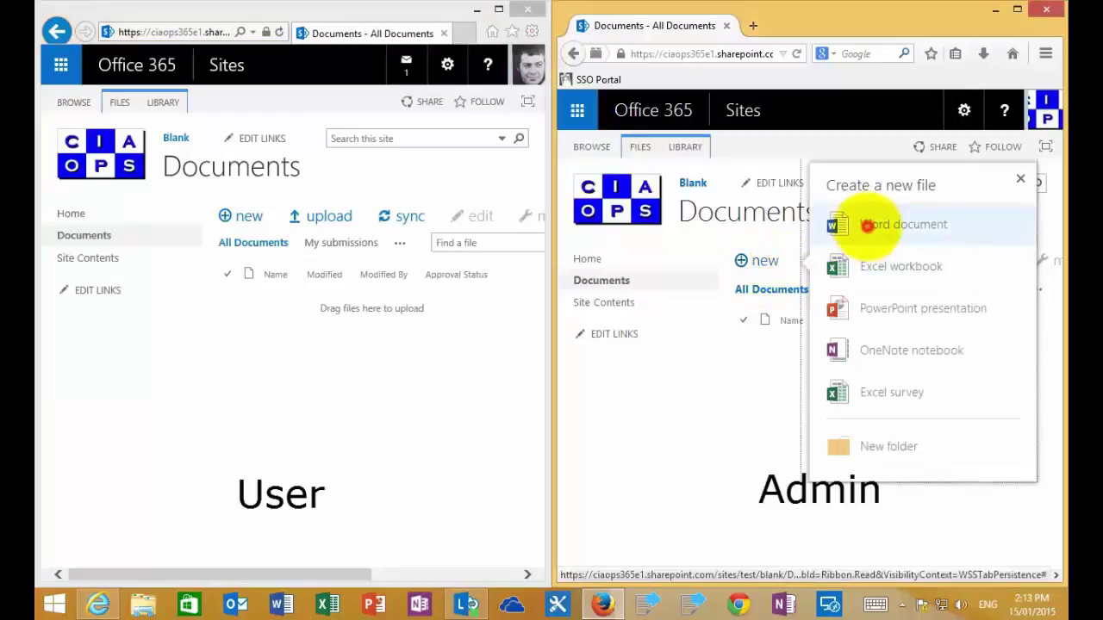
{"action": "left_click", "coordinate": [862, 224]}
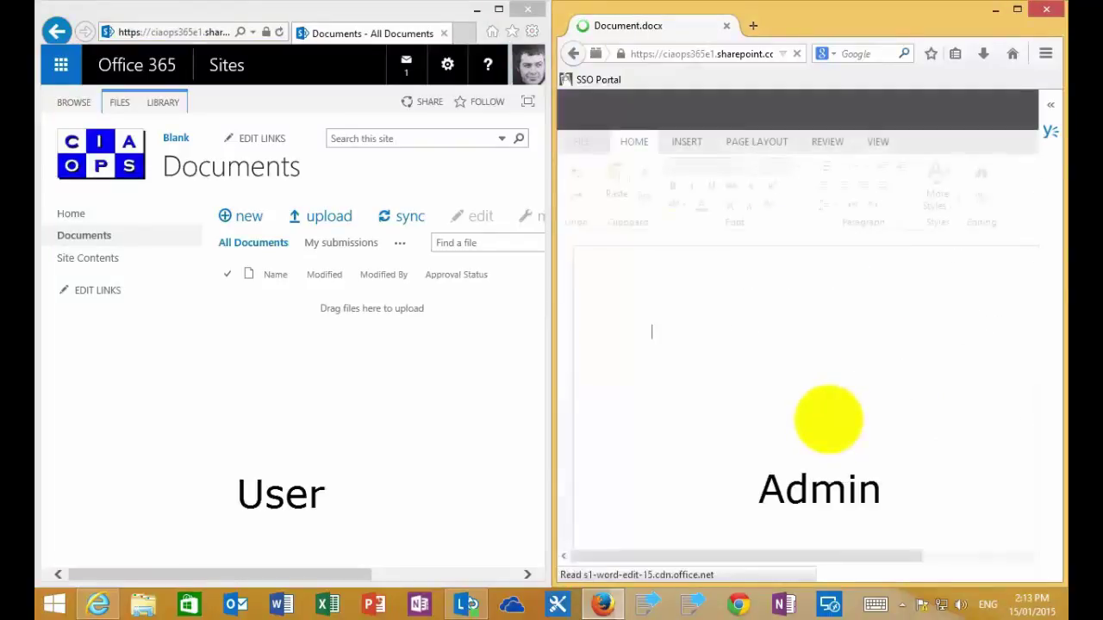
{"action": "type", "text": "Edit "}
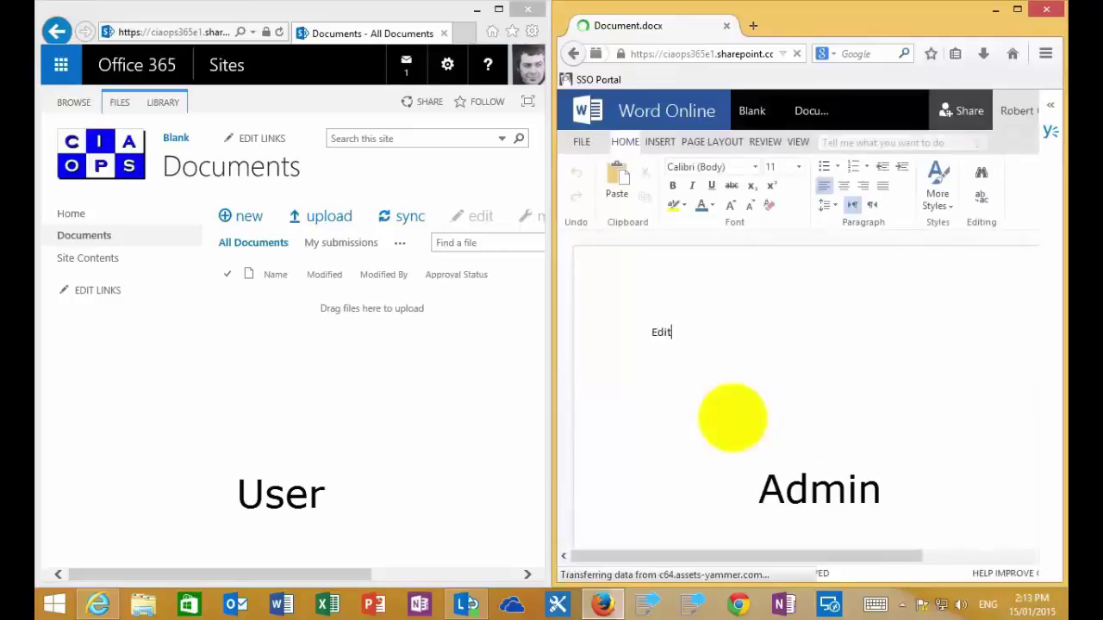
{"action": "type", "text": "one"}
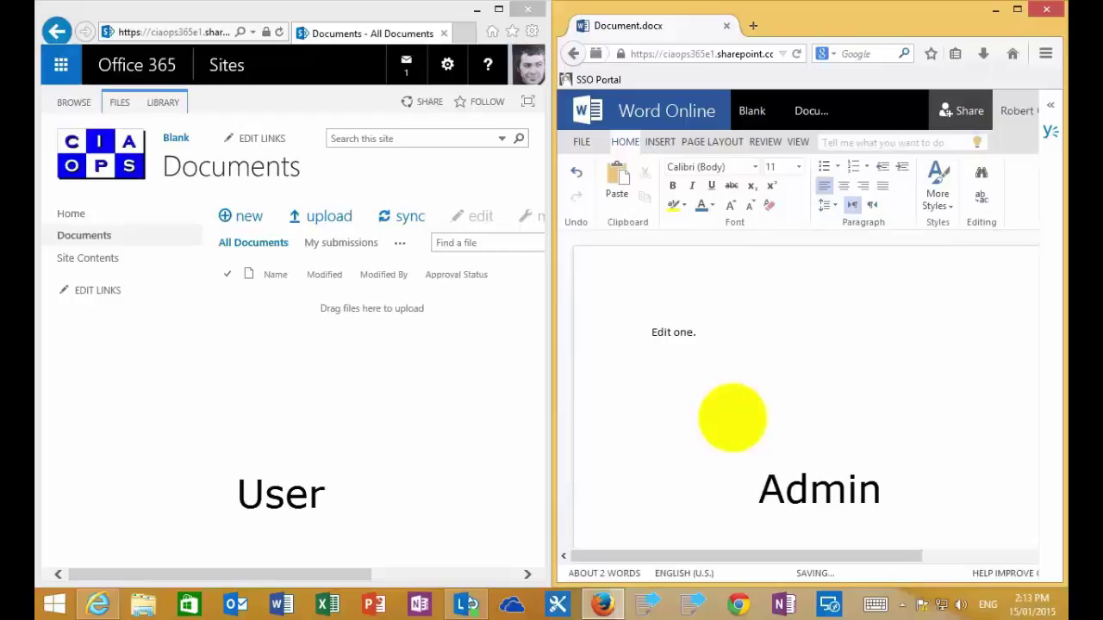
{"action": "type", "text": "."}
{"action": "key", "text": "Return"}
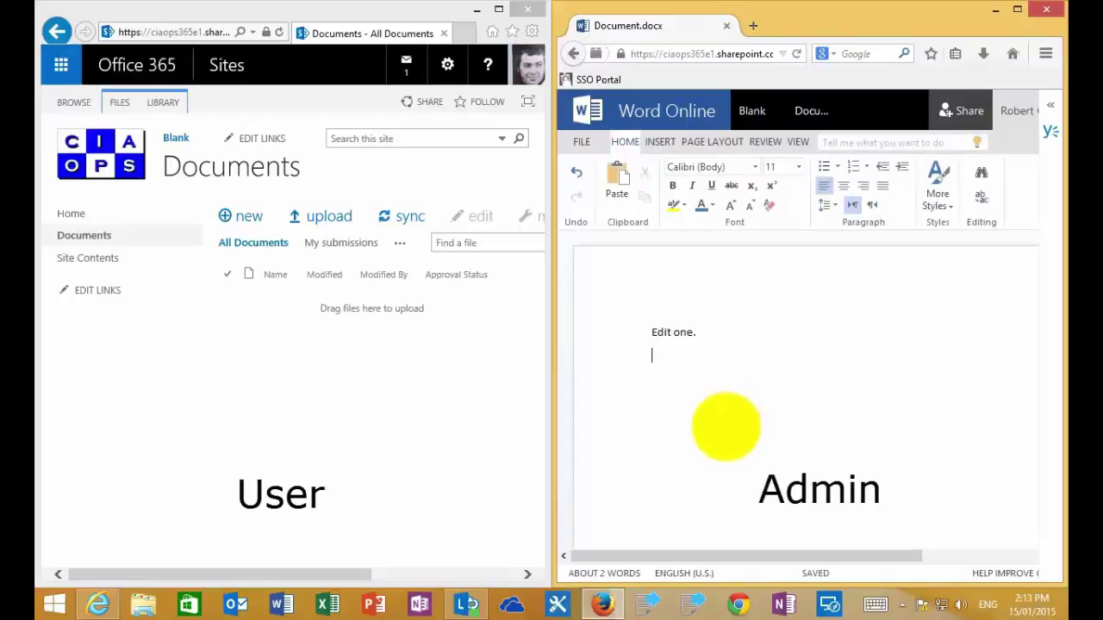
- Return the admin to the library to check the new document's approval status, and reload the user's library to compare
{"action": "left_click", "coordinate": [751, 112]}
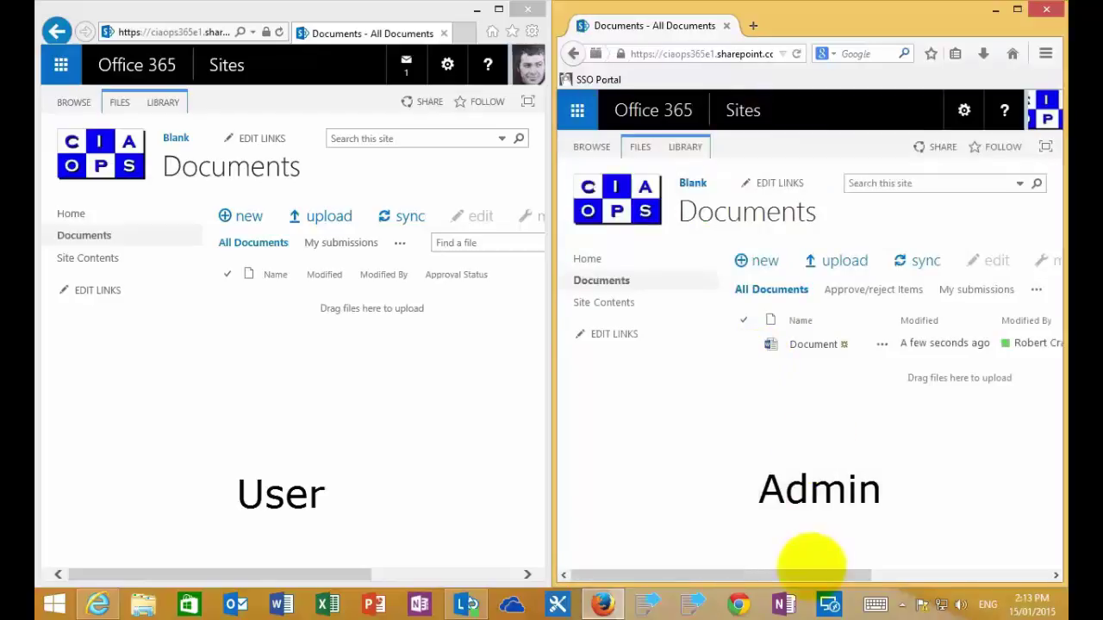
{"action": "left_click_drag", "start_coordinate": [810, 567], "coordinate": [899, 561]}
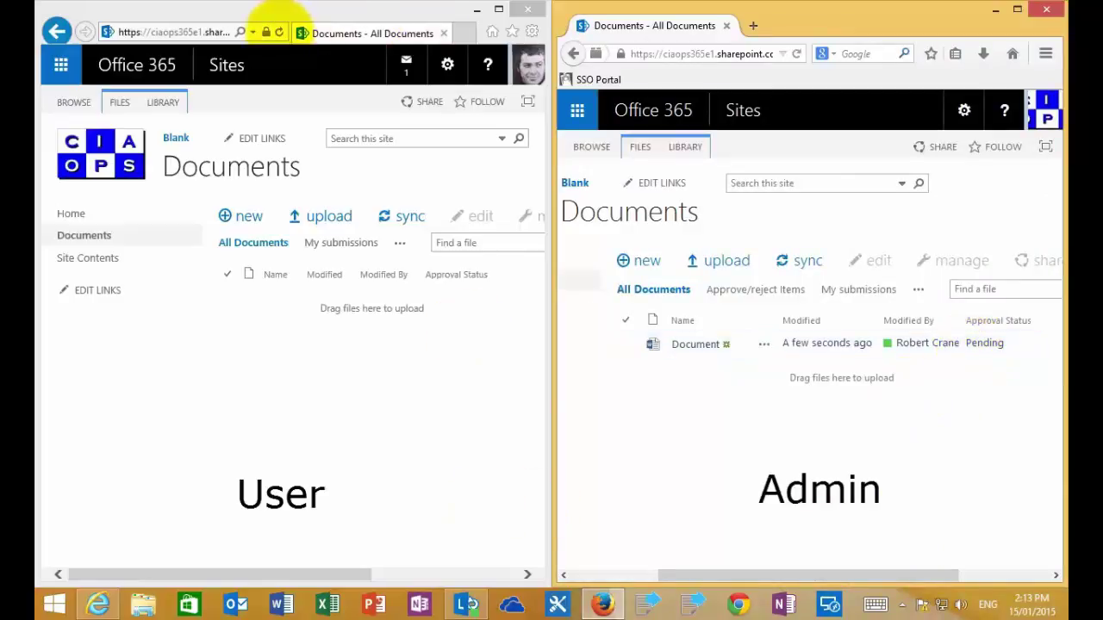
{"action": "left_click", "coordinate": [278, 32]}
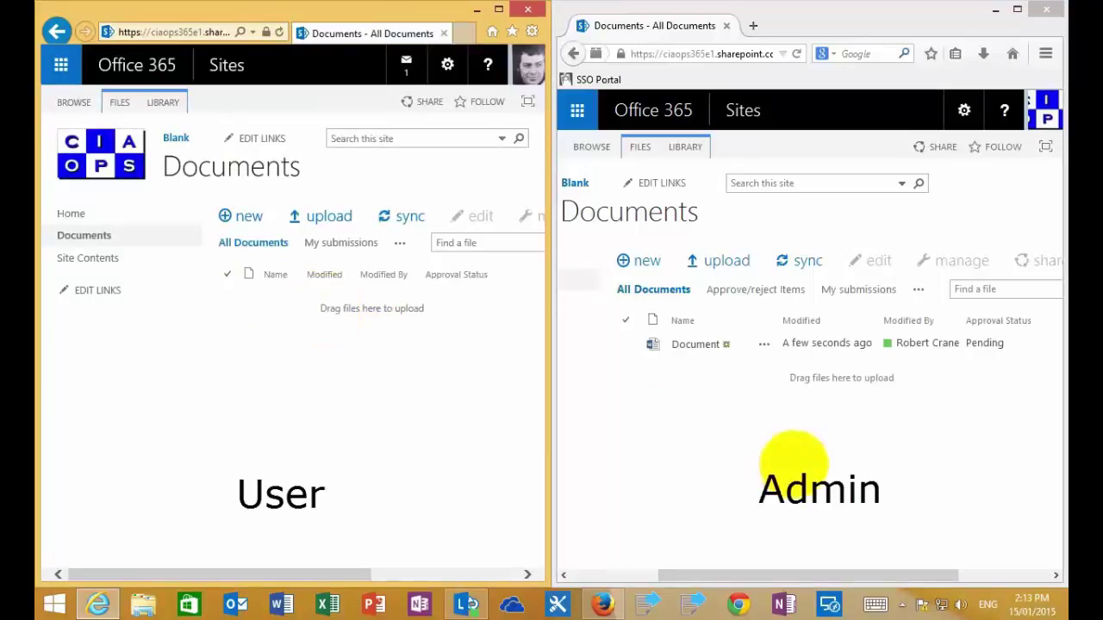
- Set the approval status of the admin's new document to Approved
{"action": "left_click", "coordinate": [625, 345]}
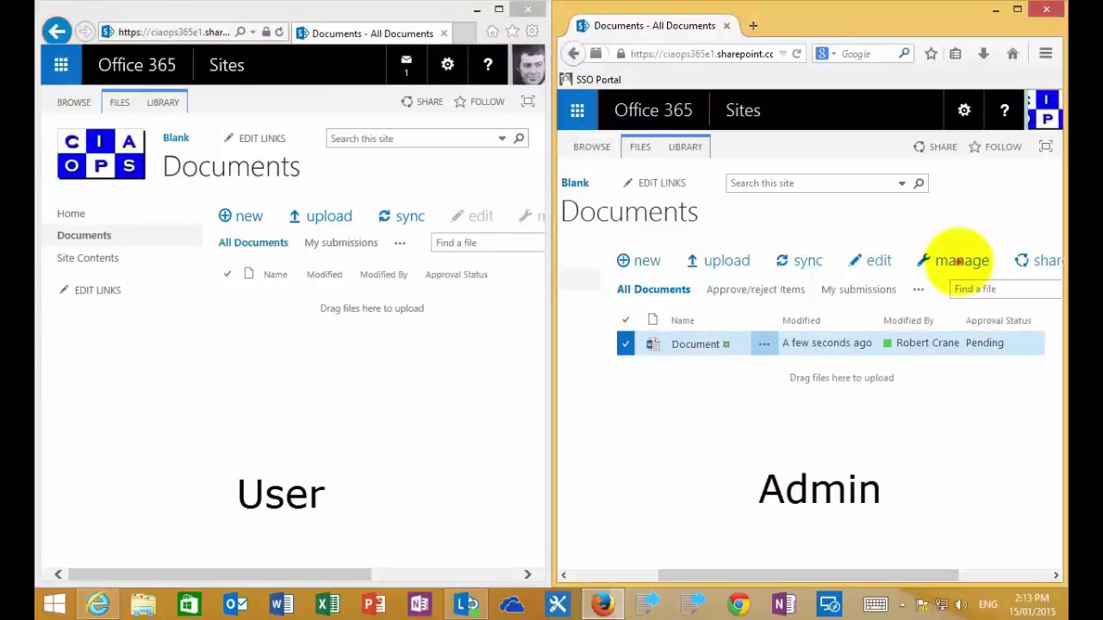
{"action": "left_click", "coordinate": [959, 260]}
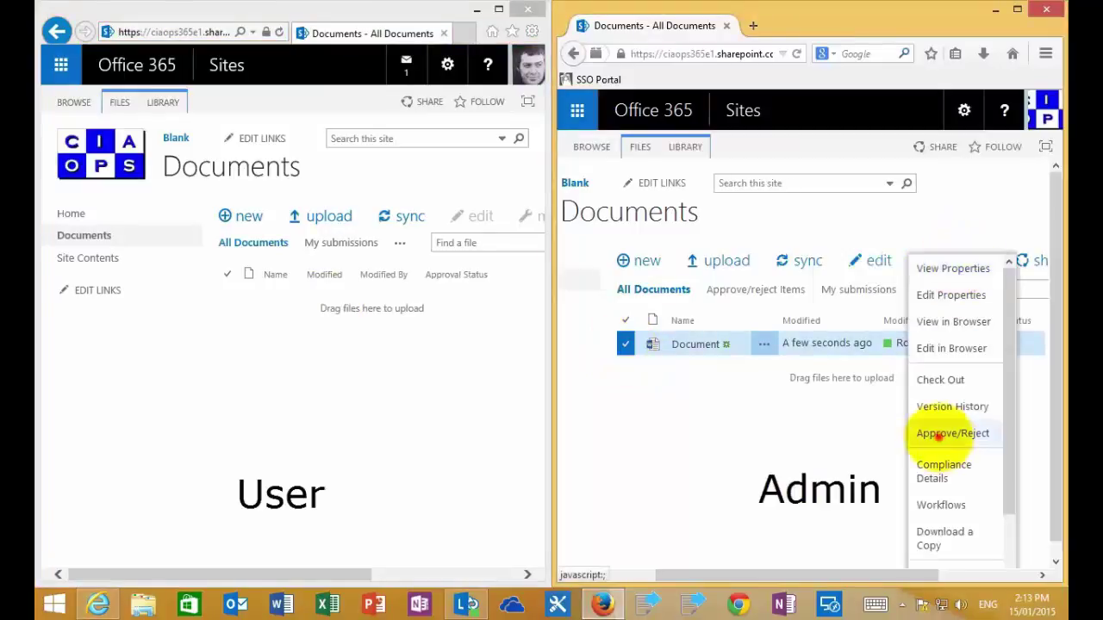
{"action": "left_click", "coordinate": [924, 436]}
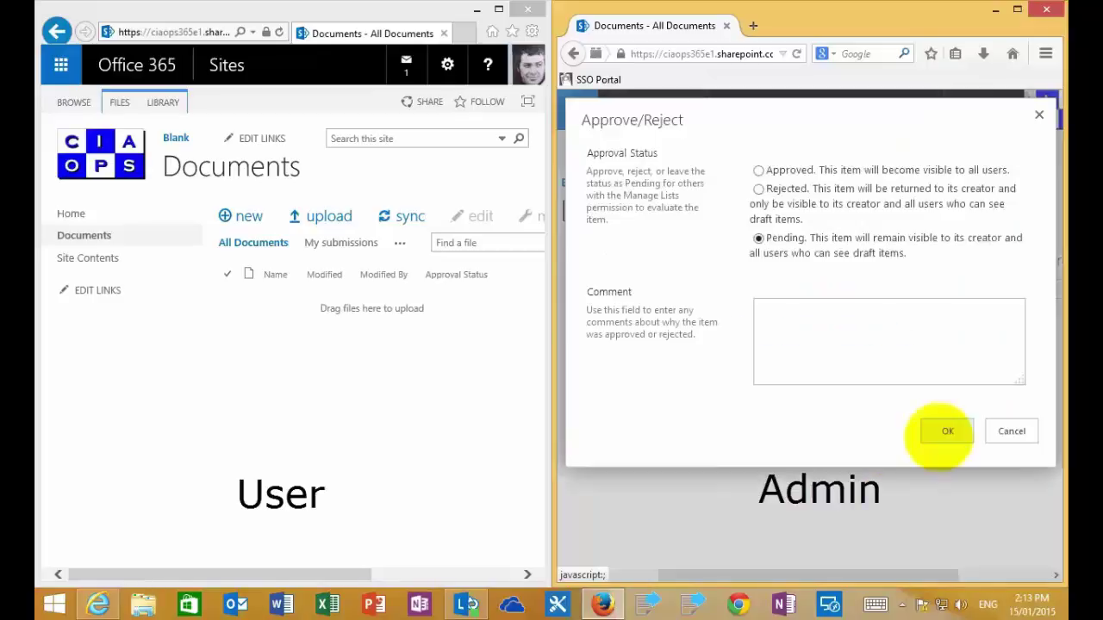
{"action": "left_click", "coordinate": [759, 171]}
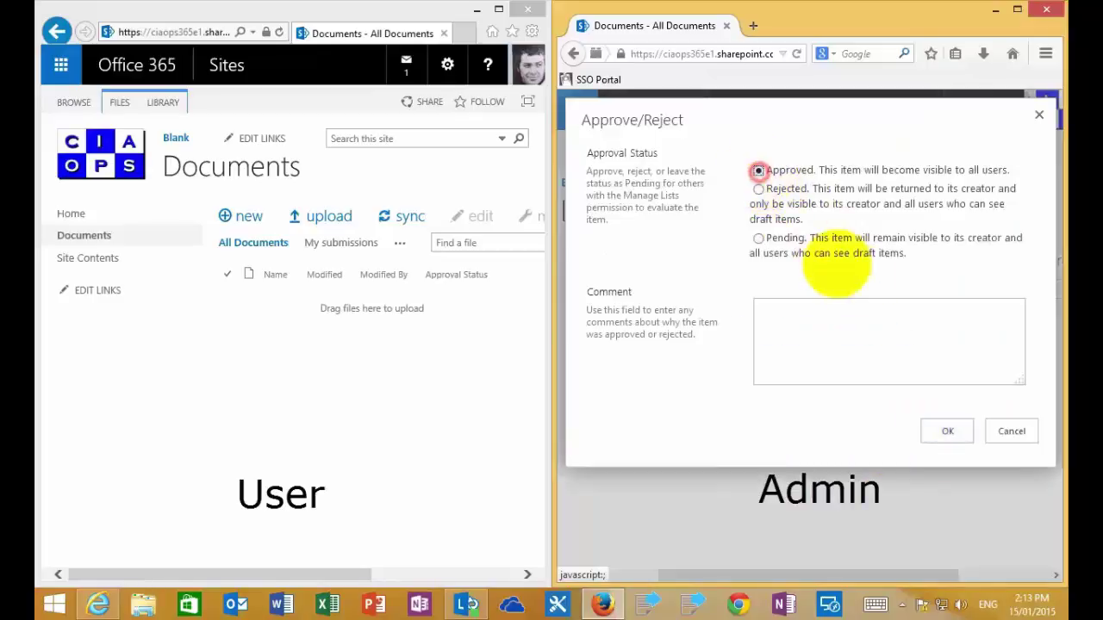
{"action": "left_click", "coordinate": [938, 432]}
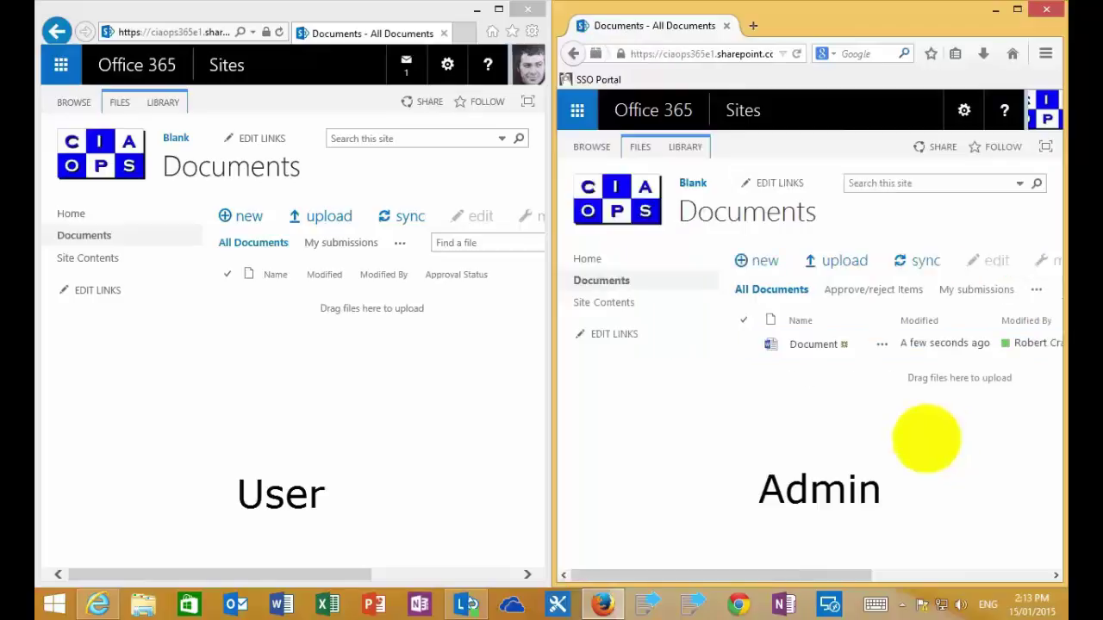
- Check the document's approval status in the admin's library, and reload the user's library to read the document's content there
{"action": "left_click_drag", "start_coordinate": [815, 575], "coordinate": [980, 568]}
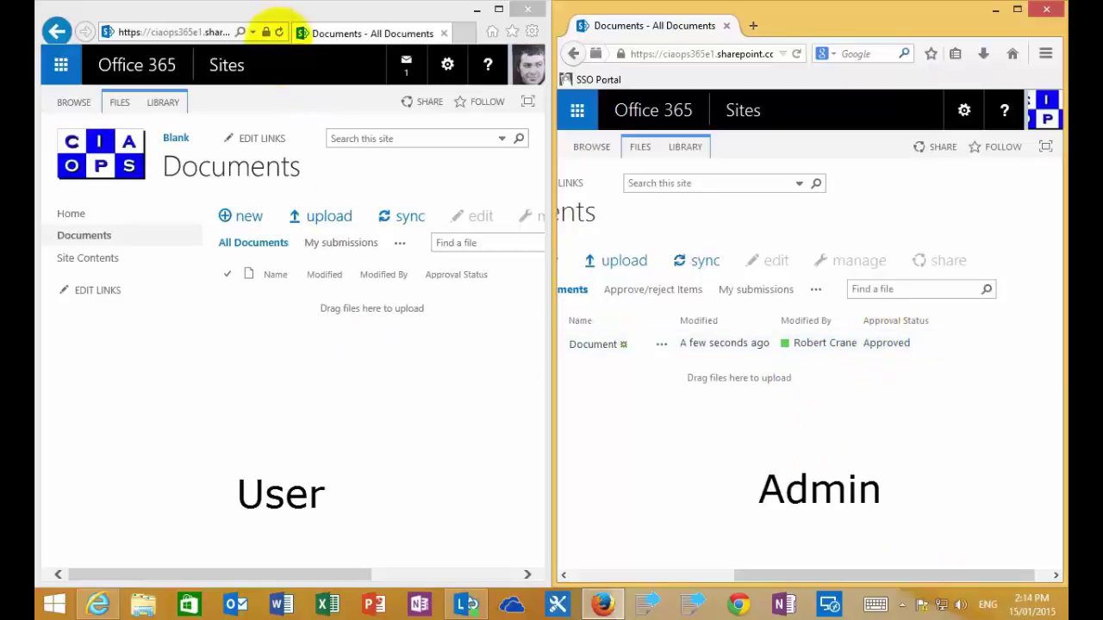
{"action": "left_click", "coordinate": [279, 32]}
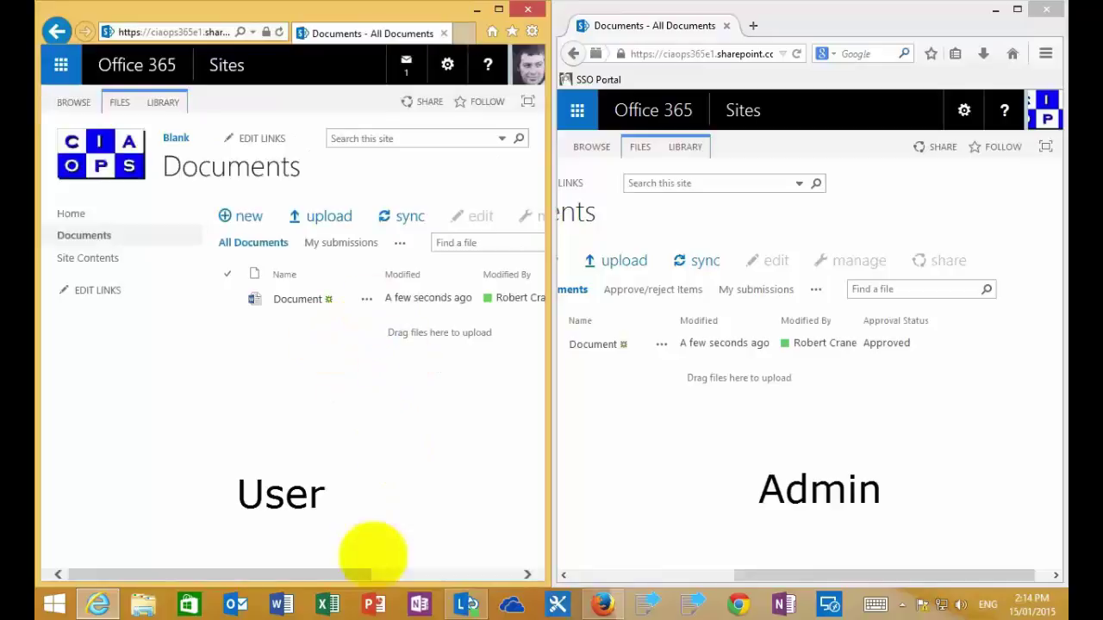
{"action": "left_click_drag", "start_coordinate": [425, 571], "coordinate": [298, 573]}
{"action": "left_click", "coordinate": [280, 299]}
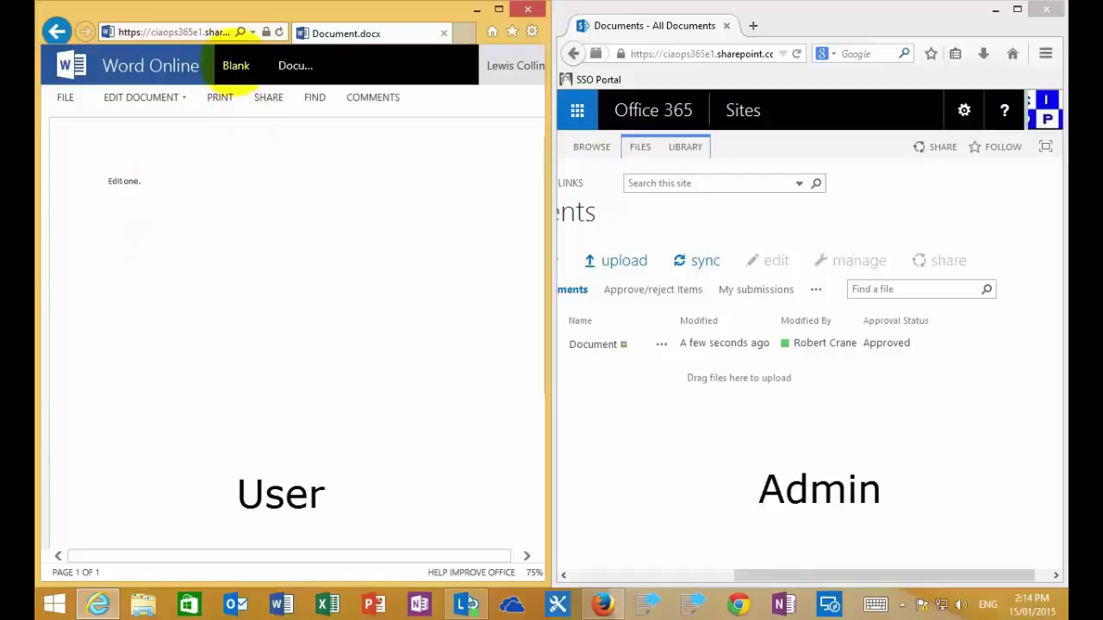
{"action": "left_click", "coordinate": [236, 65]}
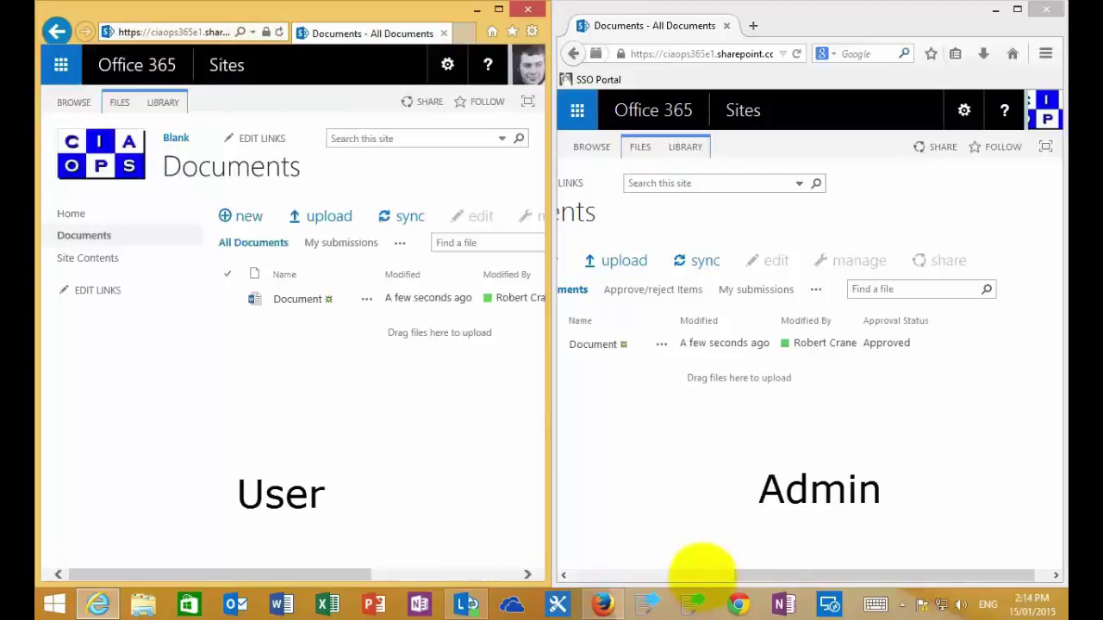
- As the admin, edit the approved document in Word Online and add a second line reading "Edit two."
{"action": "left_click", "coordinate": [697, 575]}
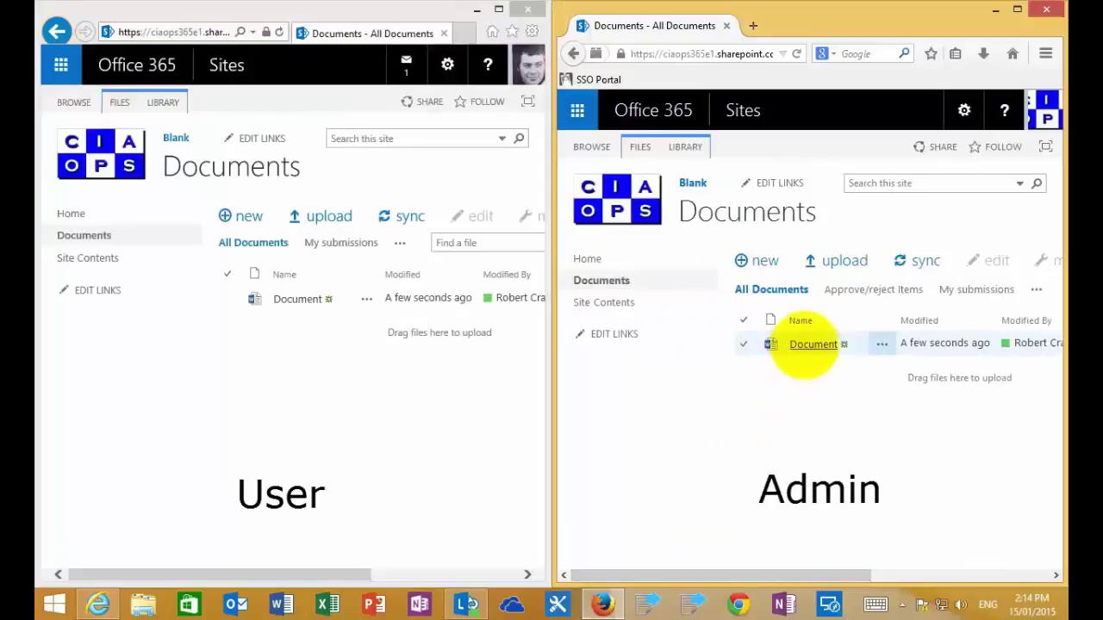
{"action": "left_click", "coordinate": [810, 344]}
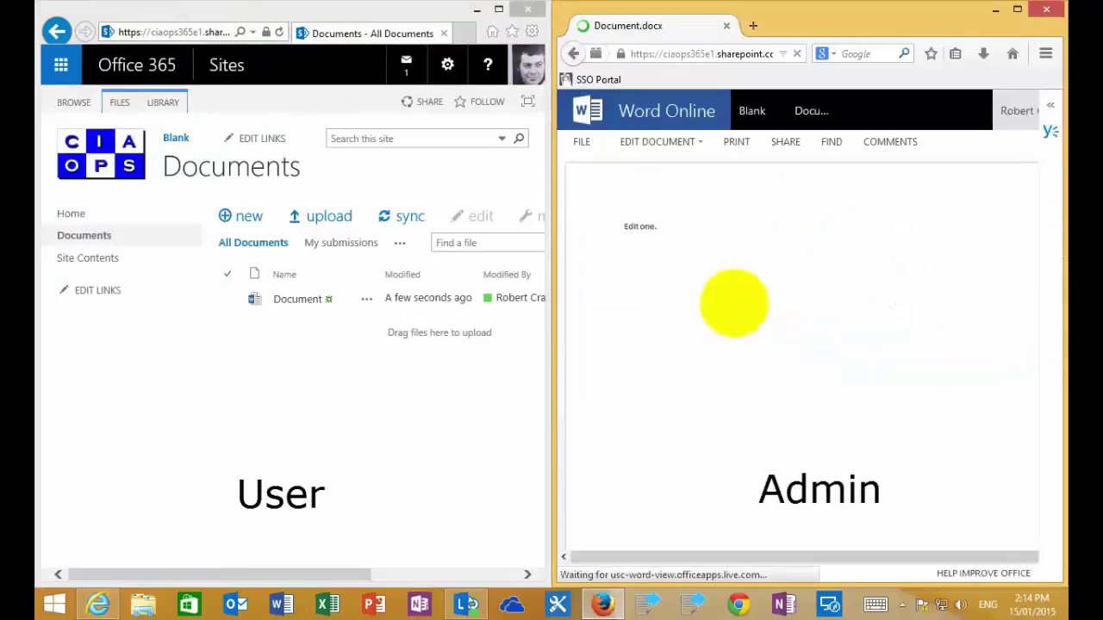
{"action": "left_click", "coordinate": [672, 143]}
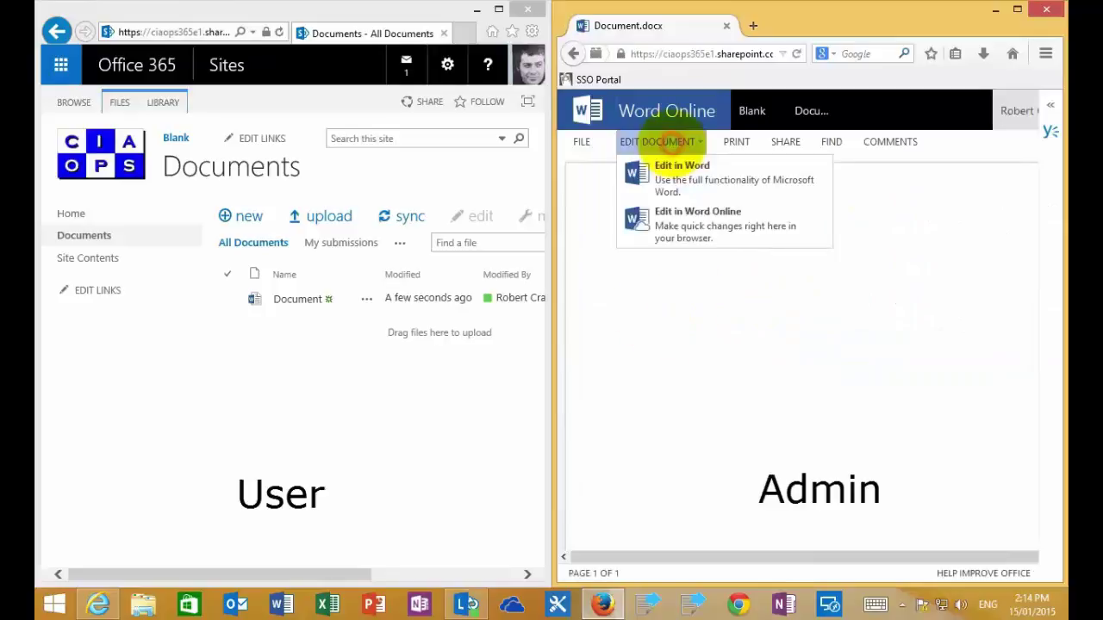
{"action": "left_click", "coordinate": [672, 228]}
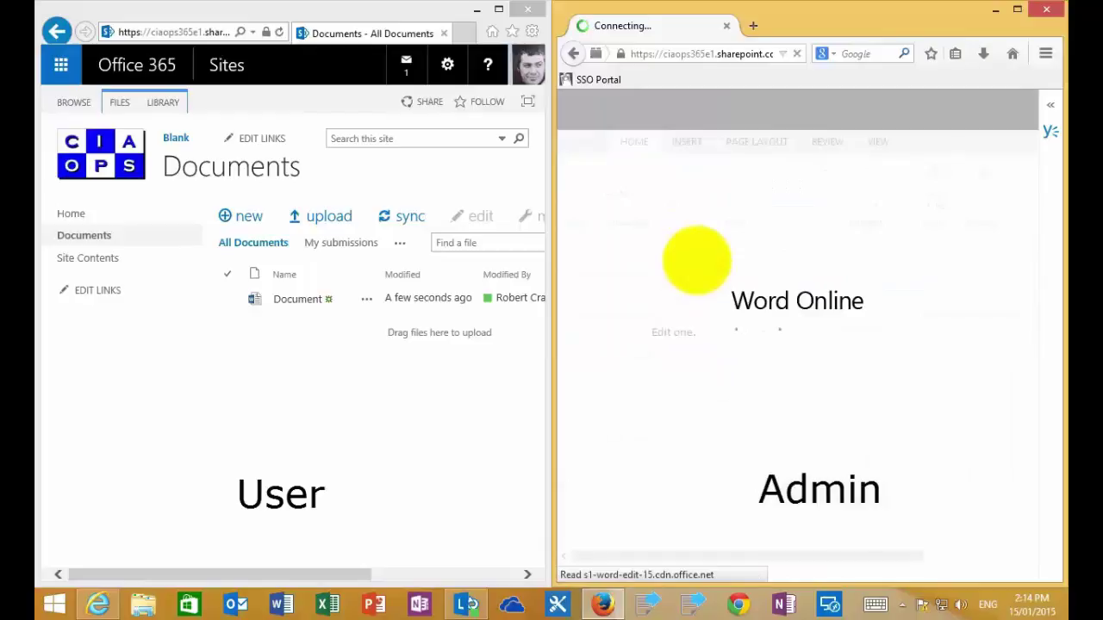
{"action": "left_click", "coordinate": [707, 335]}
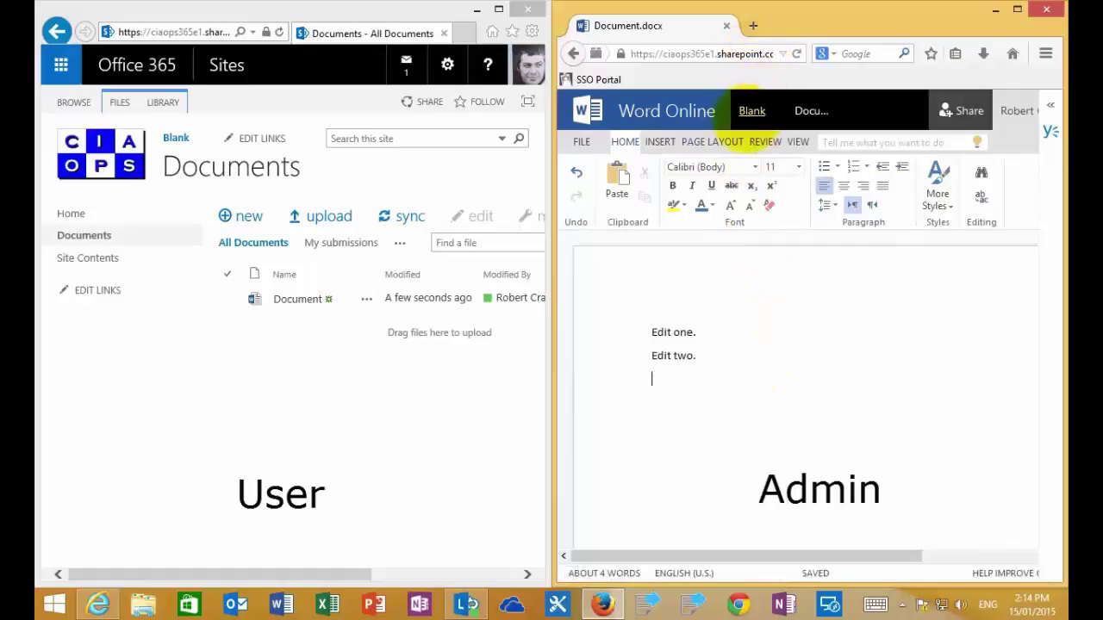
- Return the admin to the Documents library and reload it to check the edited document's approval status
{"action": "left_click", "coordinate": [751, 110]}
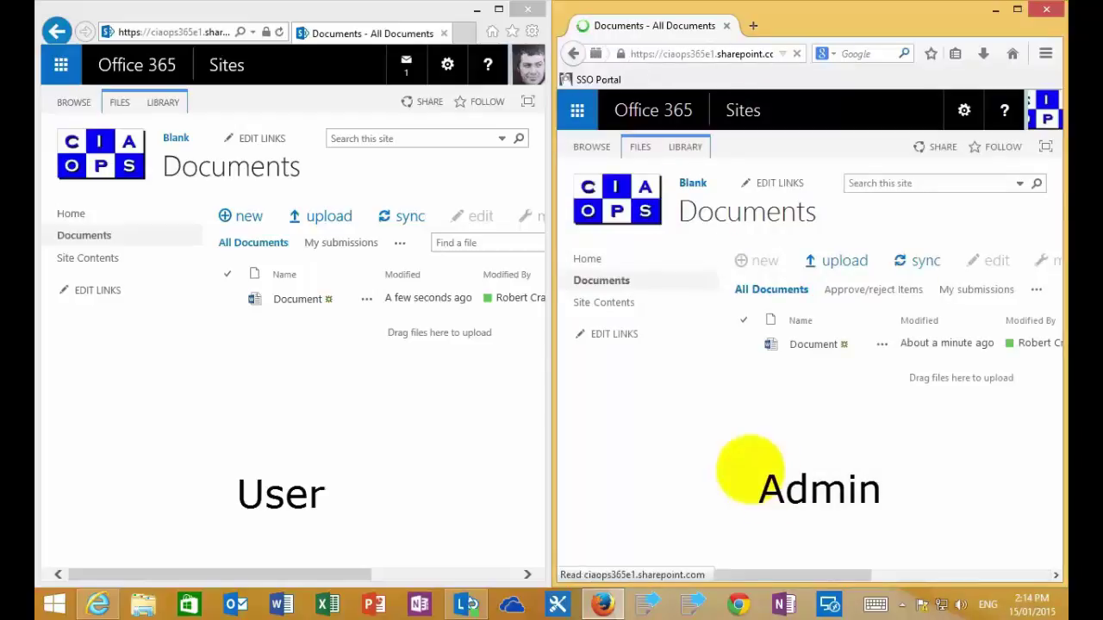
{"action": "left_click_drag", "start_coordinate": [862, 570], "coordinate": [967, 498]}
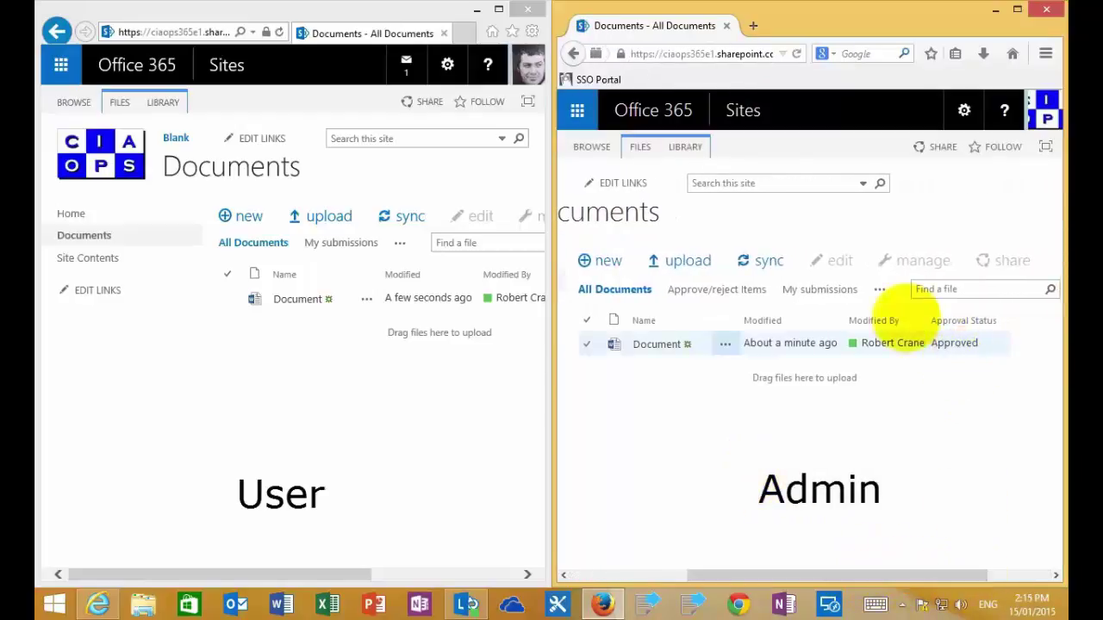
{"action": "left_click", "coordinate": [796, 53]}
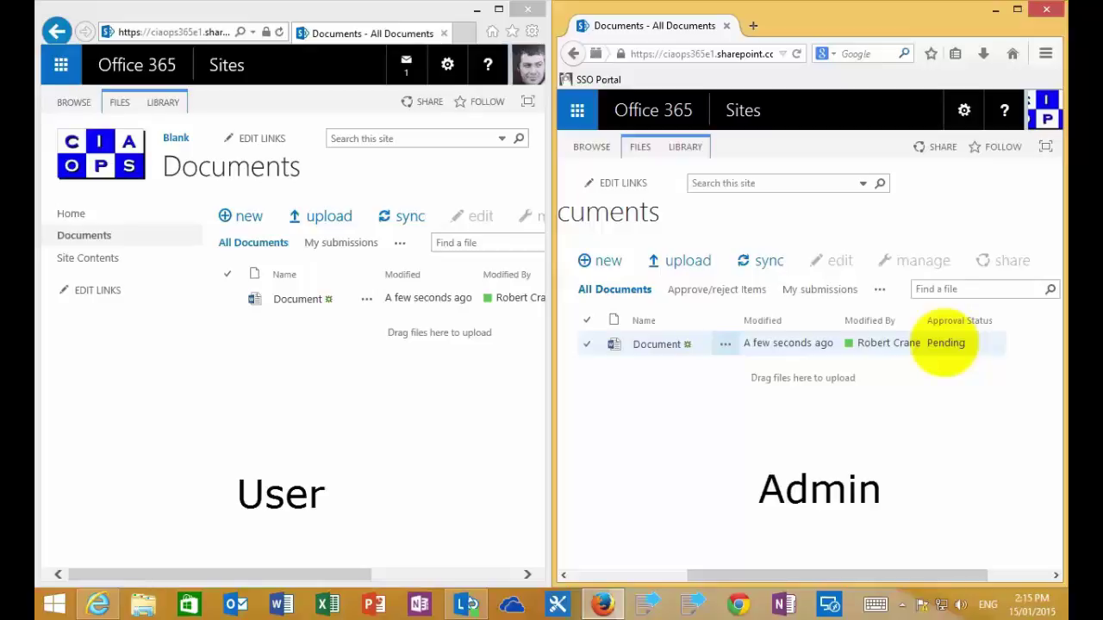
- Reload the user's Documents library and check the approval status shown there for the edited document
{"action": "left_click", "coordinate": [364, 576]}
{"action": "left_click_drag", "start_coordinate": [363, 575], "coordinate": [394, 577]}
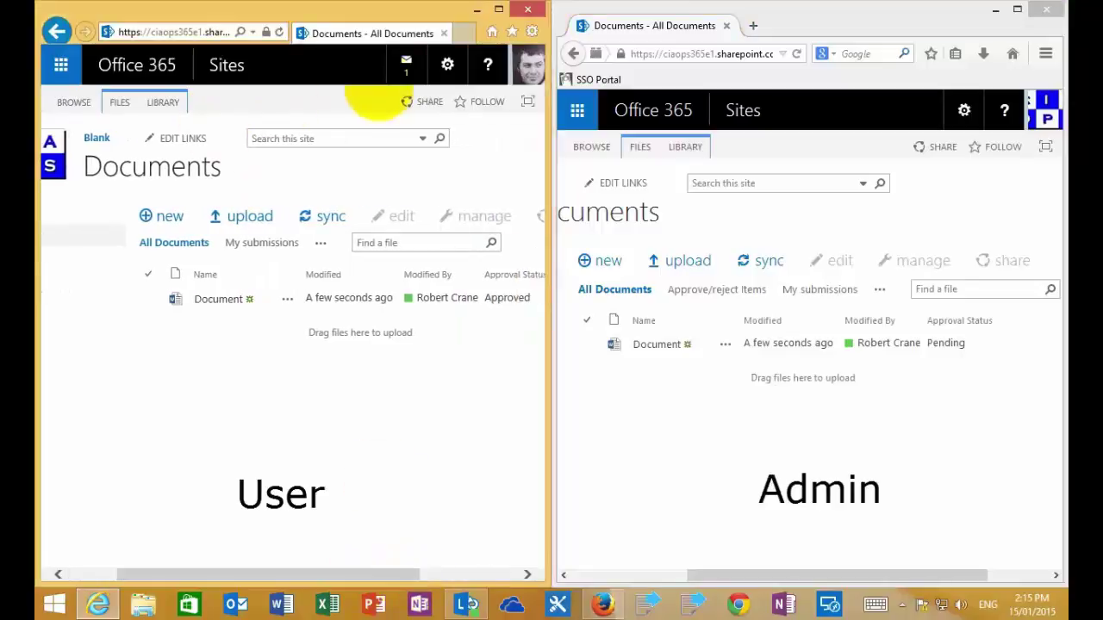
{"action": "left_click", "coordinate": [278, 32]}
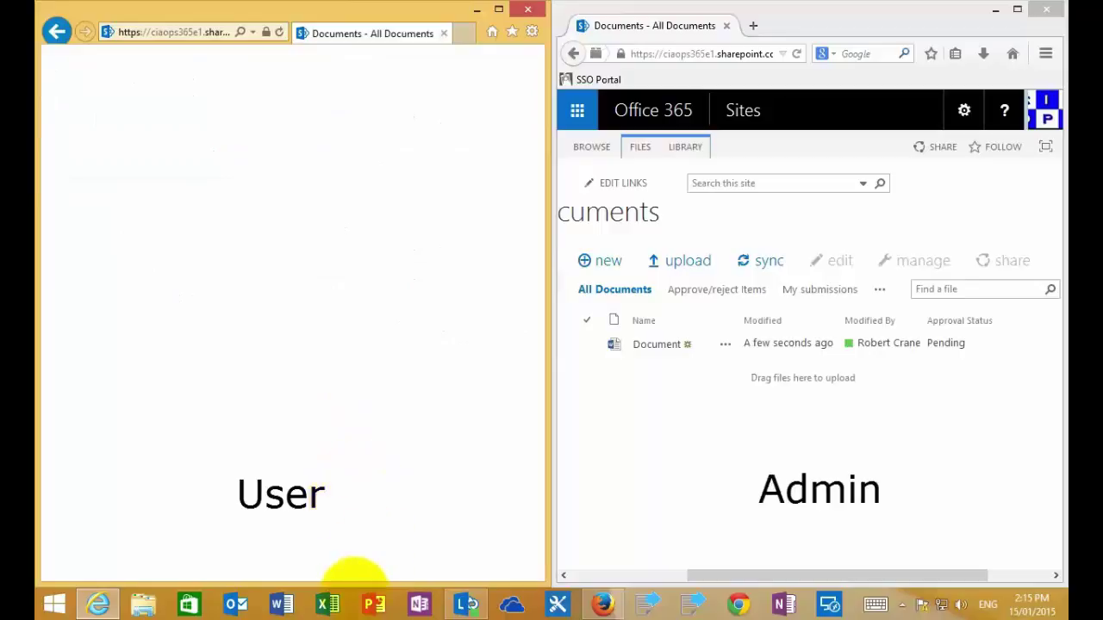
{"action": "left_click_drag", "start_coordinate": [357, 574], "coordinate": [418, 572]}
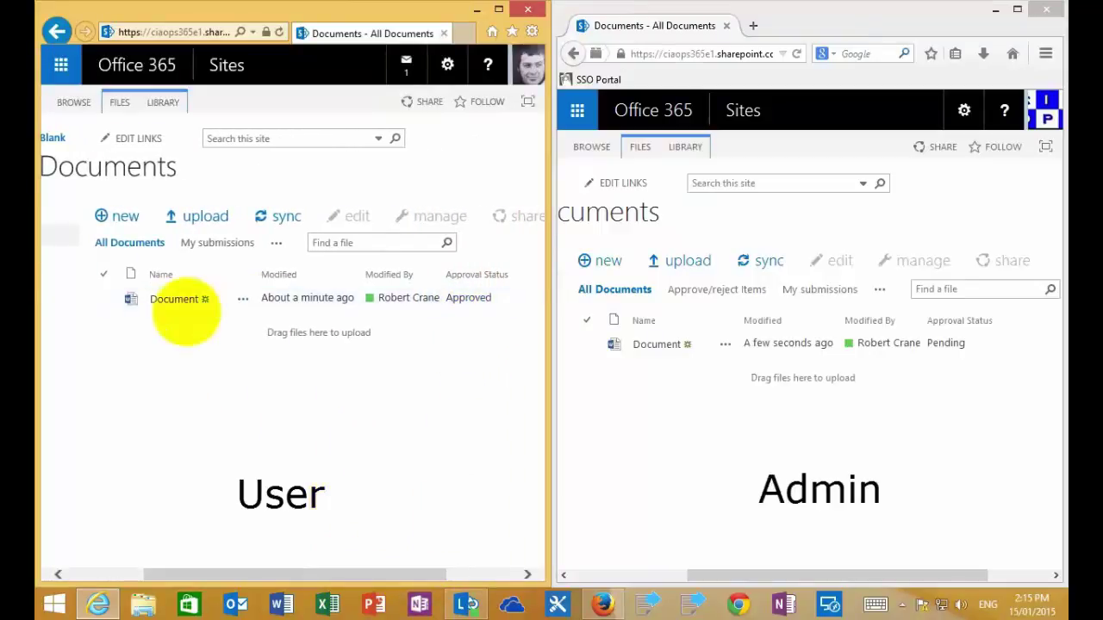
- Open the document as the user and as the admin to compare its content, and return the admin to the library
{"action": "left_click", "coordinate": [176, 299]}
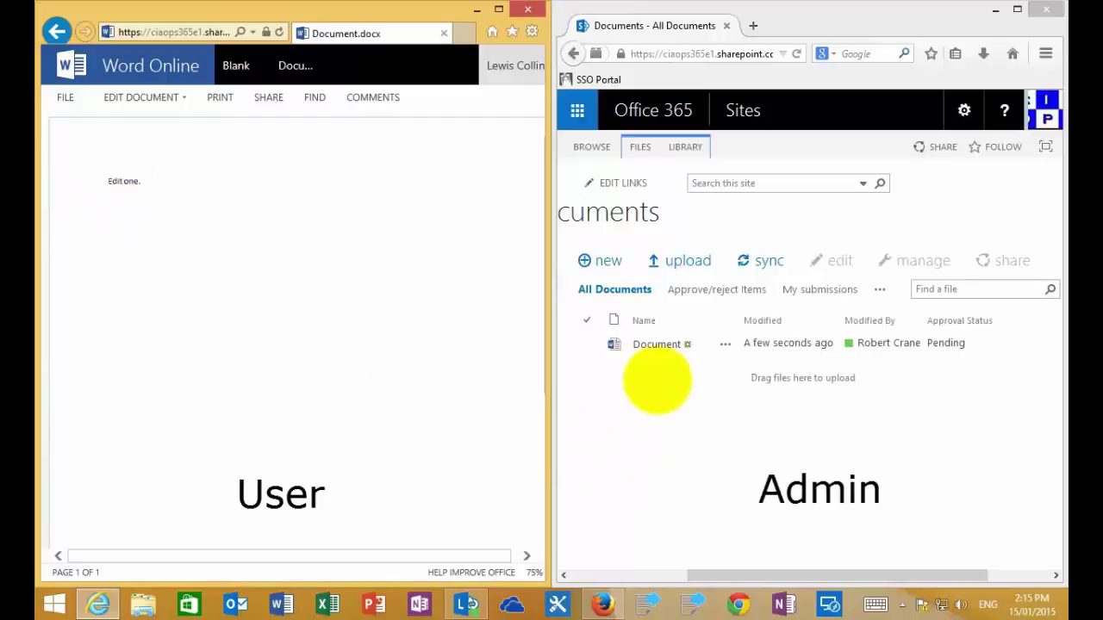
{"action": "left_click", "coordinate": [656, 345]}
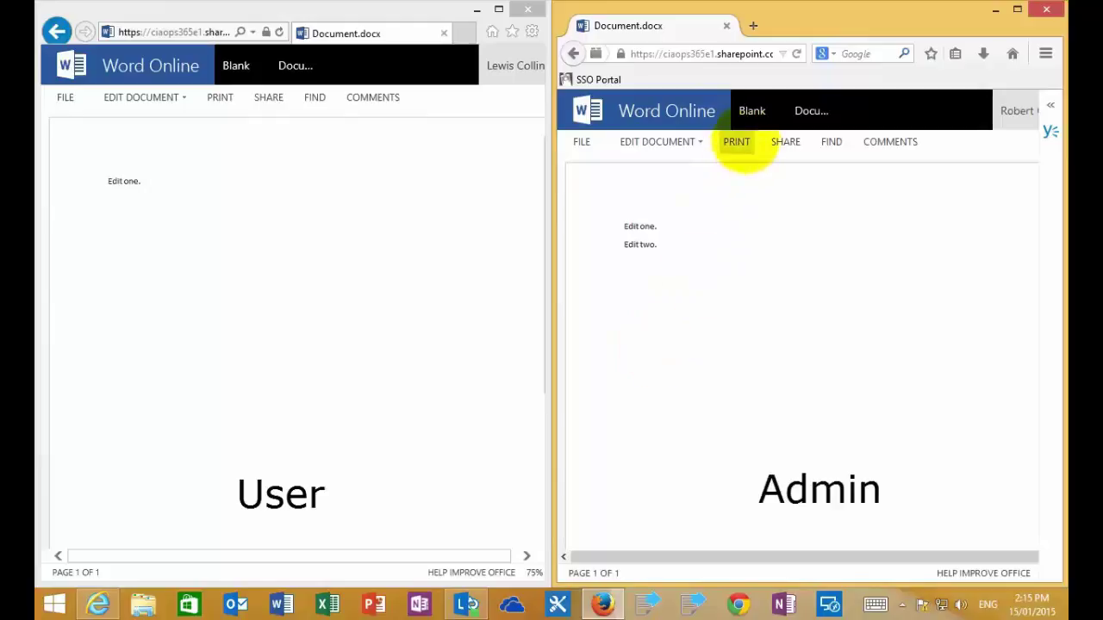
{"action": "left_click", "coordinate": [752, 119]}
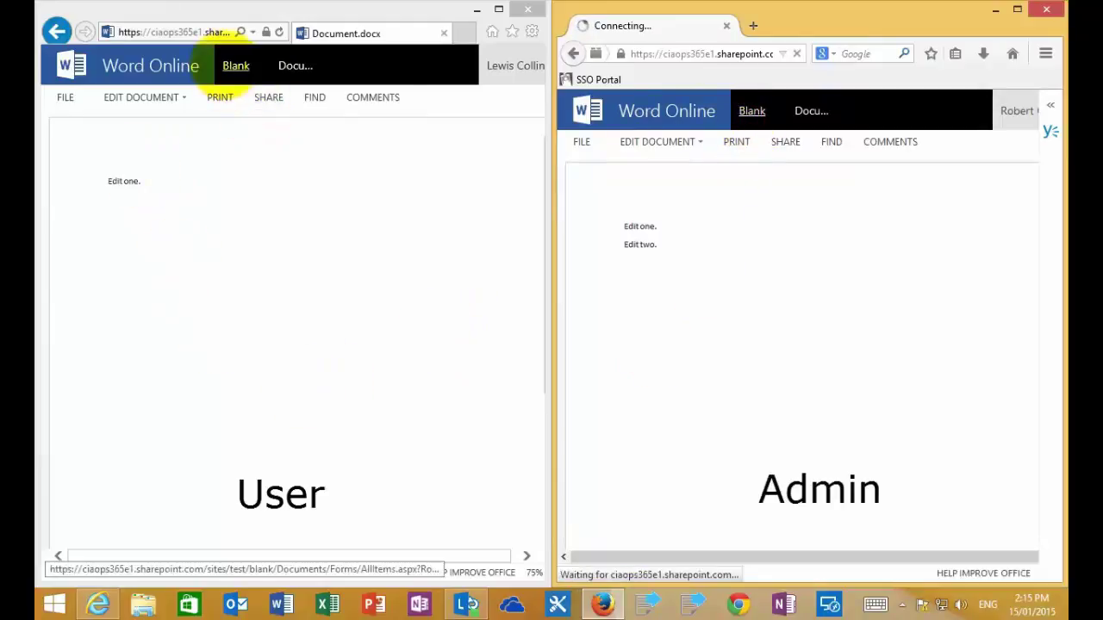
- Return the user to the Documents library, and as the admin set the edited document's approval status to Approved
{"action": "left_click", "coordinate": [235, 66]}
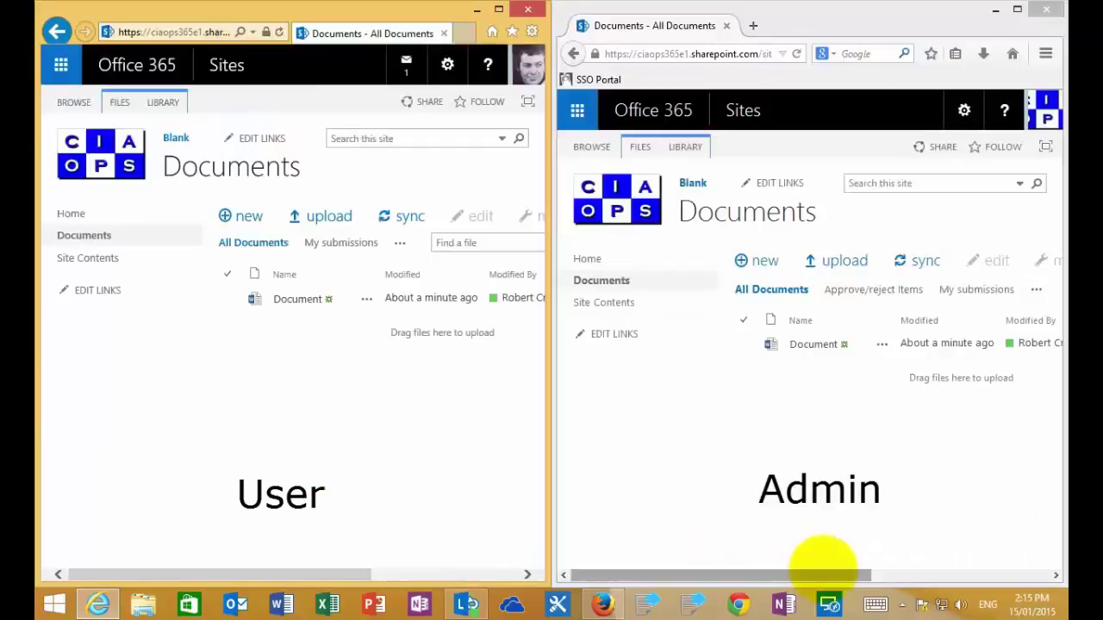
{"action": "left_click_drag", "start_coordinate": [823, 570], "coordinate": [904, 546]}
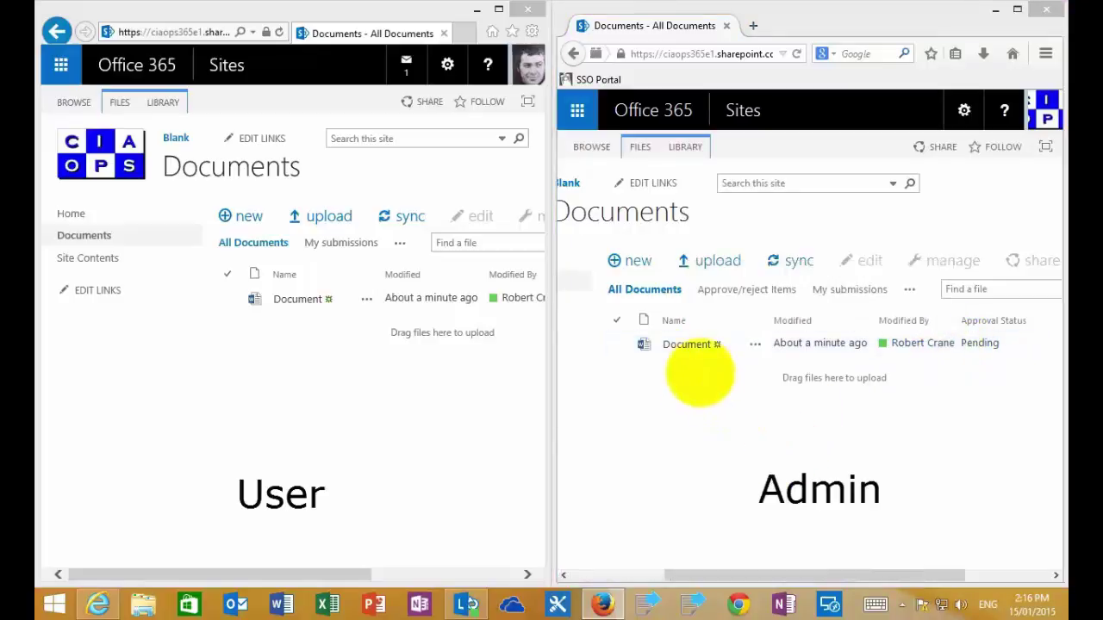
{"action": "left_click", "coordinate": [615, 344]}
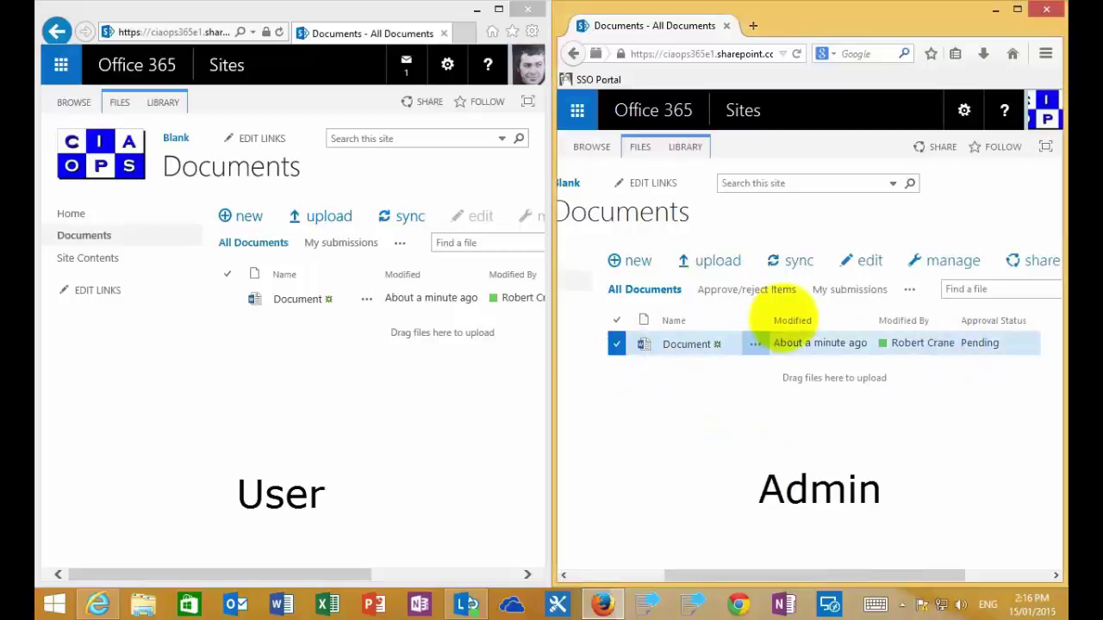
{"action": "left_click", "coordinate": [941, 264]}
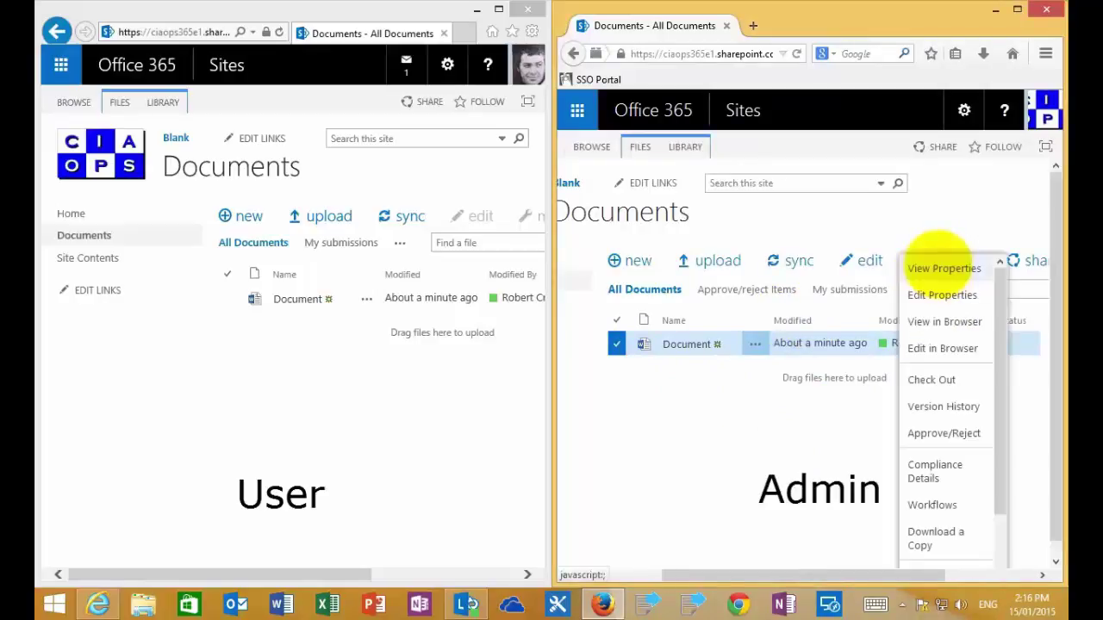
{"action": "left_click", "coordinate": [931, 433]}
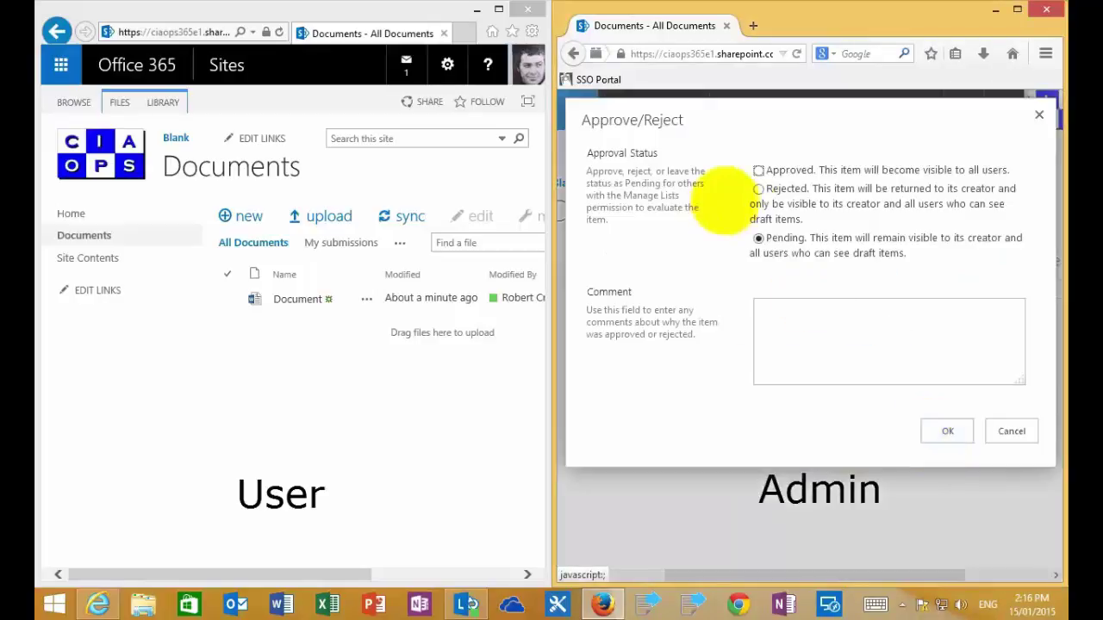
{"action": "left_click", "coordinate": [758, 170]}
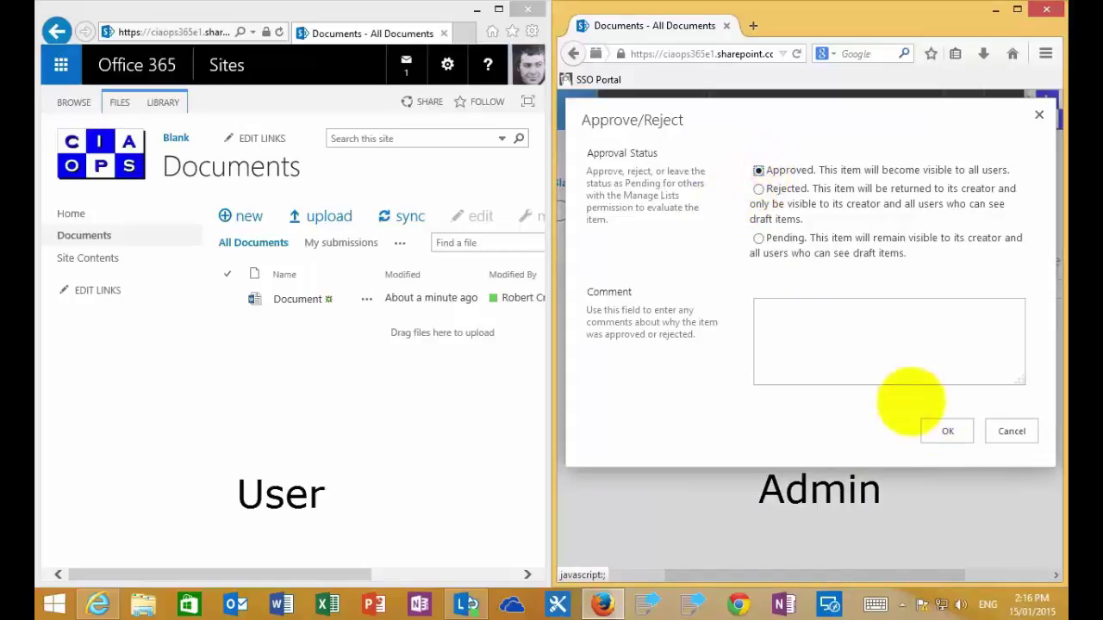
{"action": "left_click", "coordinate": [941, 430]}
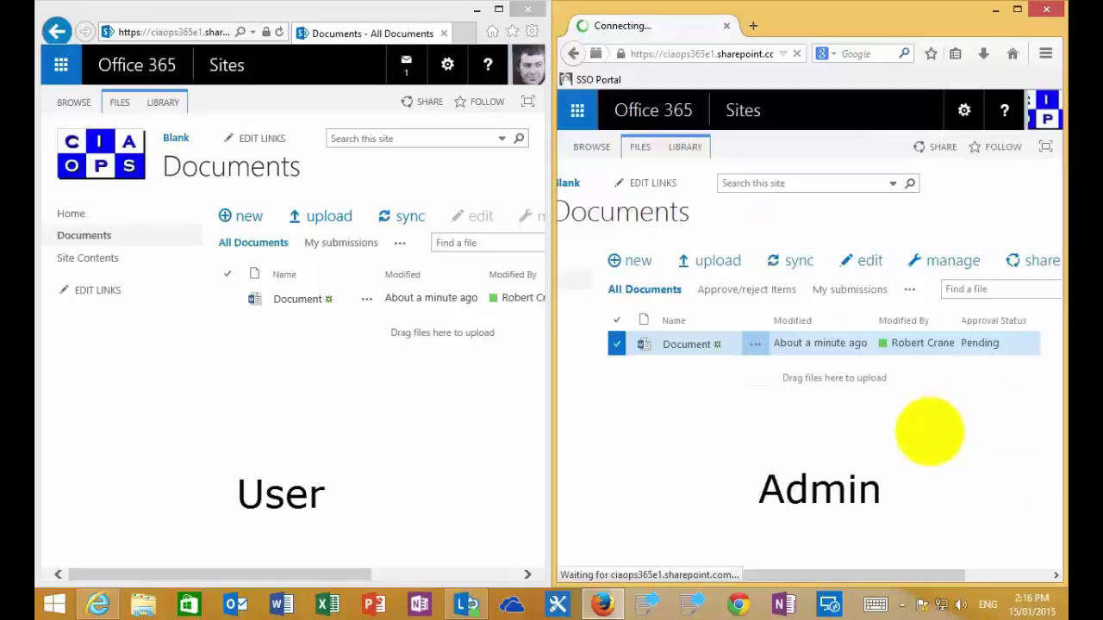
{"action": "left_click_drag", "start_coordinate": [848, 573], "coordinate": [965, 571]}
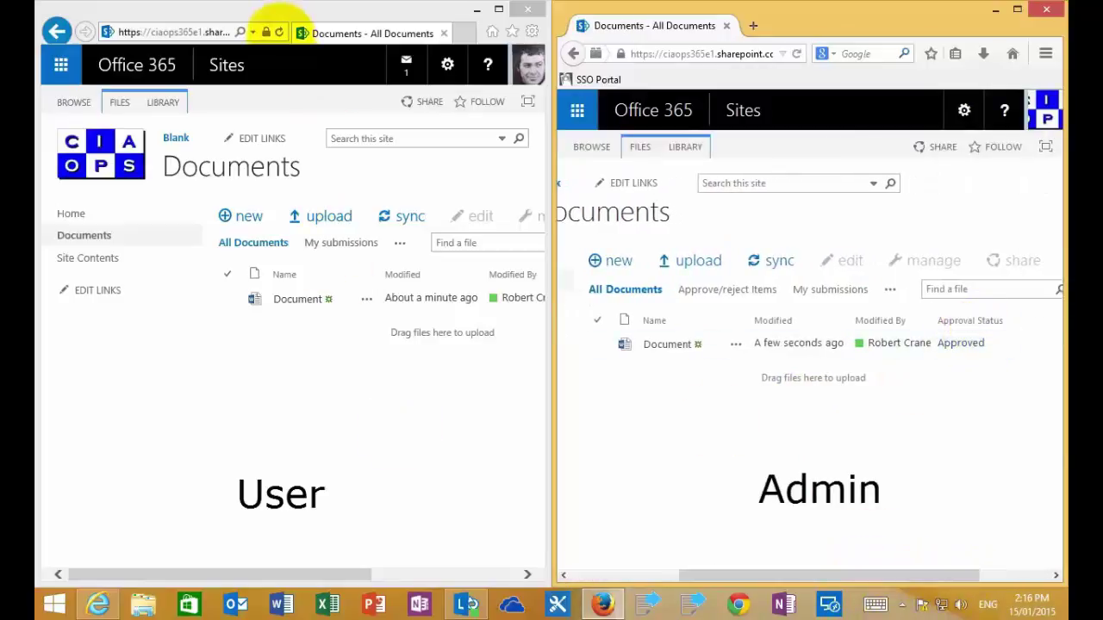
- Reload the user's Documents library to check the approval status, and open the document as both user and admin to compare its content
{"action": "left_click", "coordinate": [278, 32]}
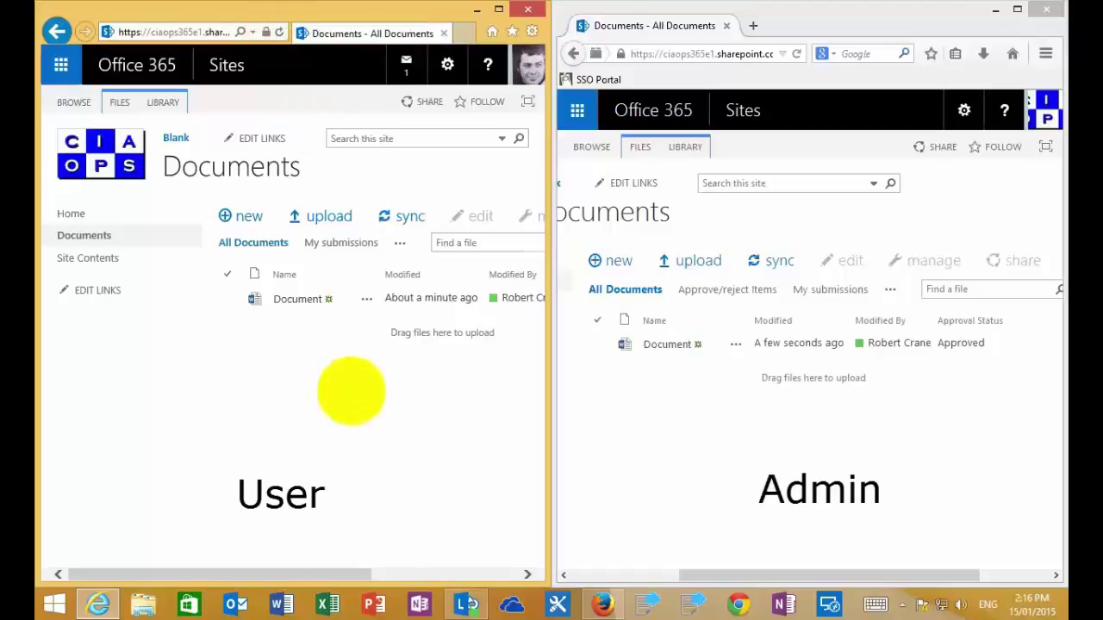
{"action": "left_click_drag", "start_coordinate": [316, 577], "coordinate": [402, 573]}
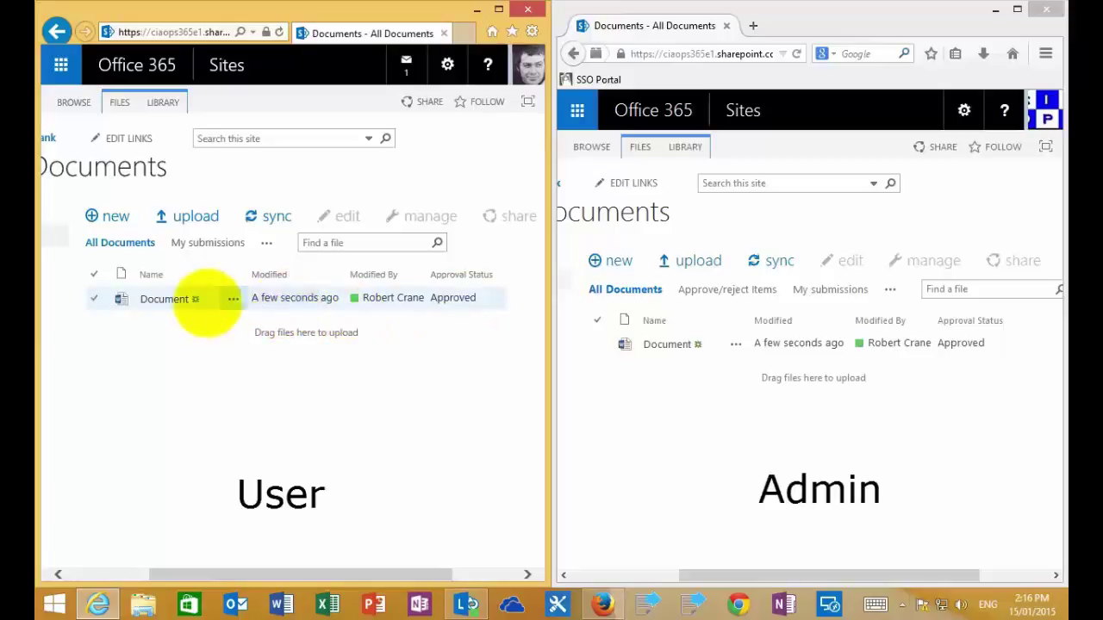
{"action": "left_click", "coordinate": [164, 299]}
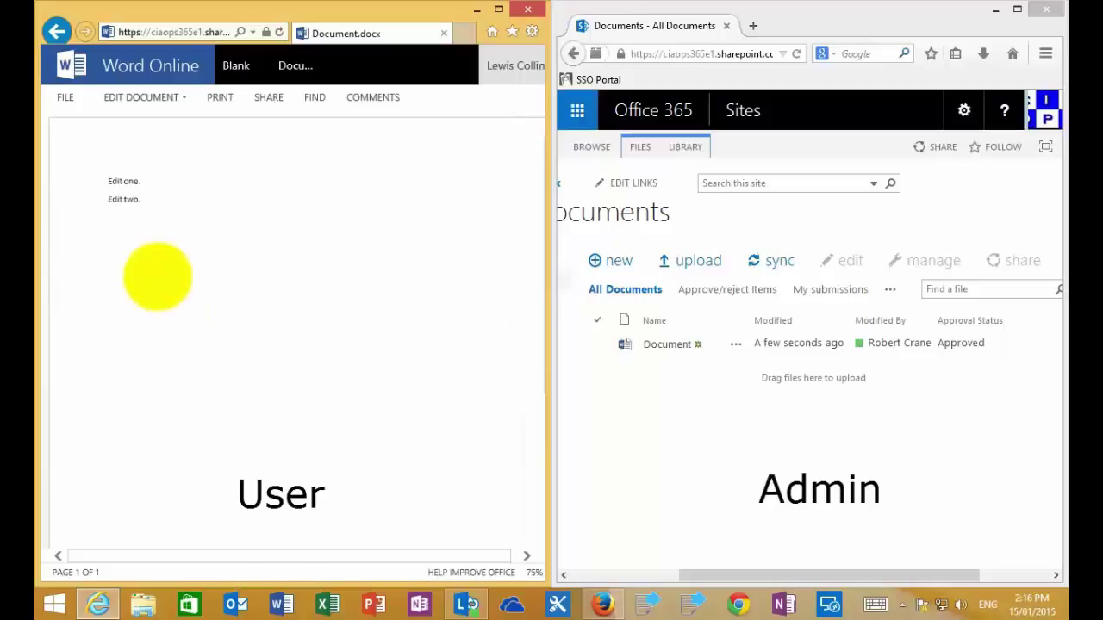
{"action": "left_click", "coordinate": [669, 345]}
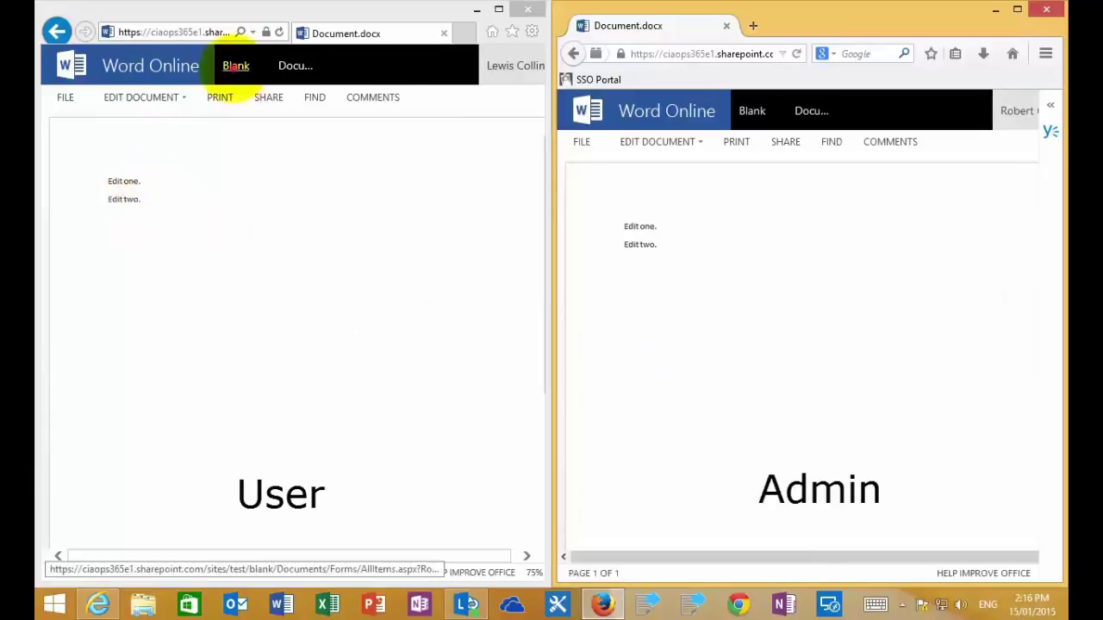
- Close the document view for both the user and the admin by returning each to the Documents library
{"action": "left_click", "coordinate": [236, 66]}
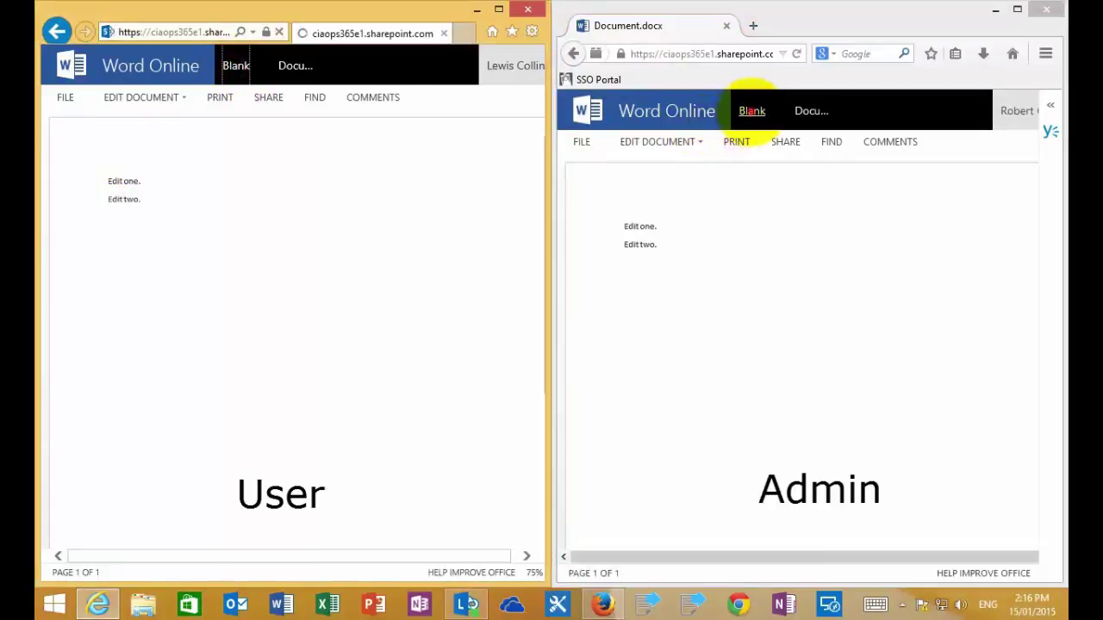
{"action": "left_click", "coordinate": [751, 110]}
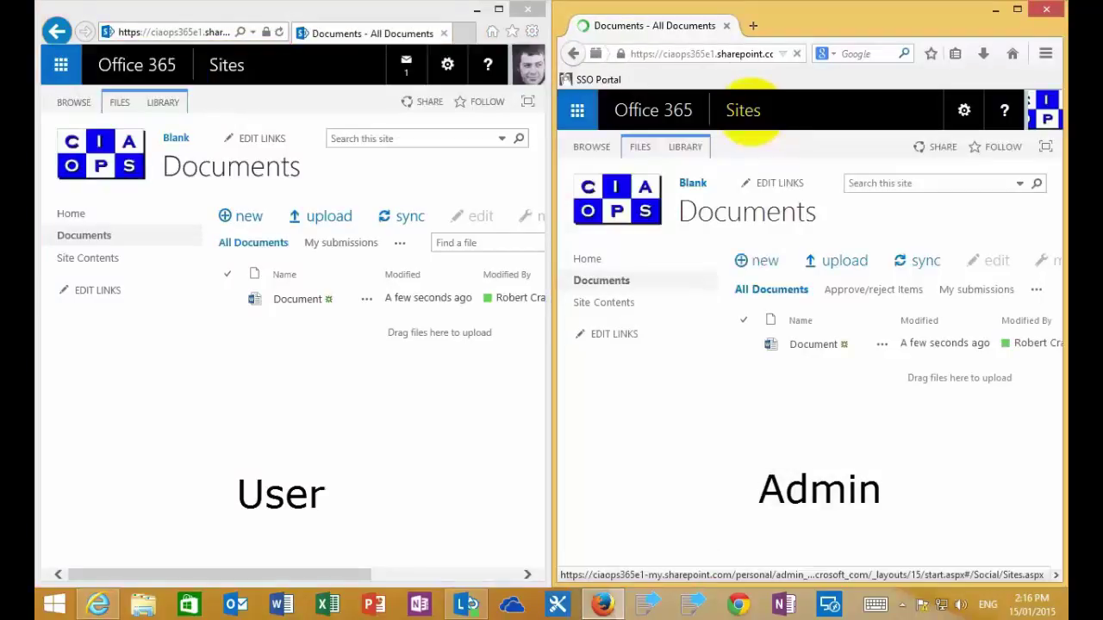
{"action": "left_click", "coordinate": [746, 110]}
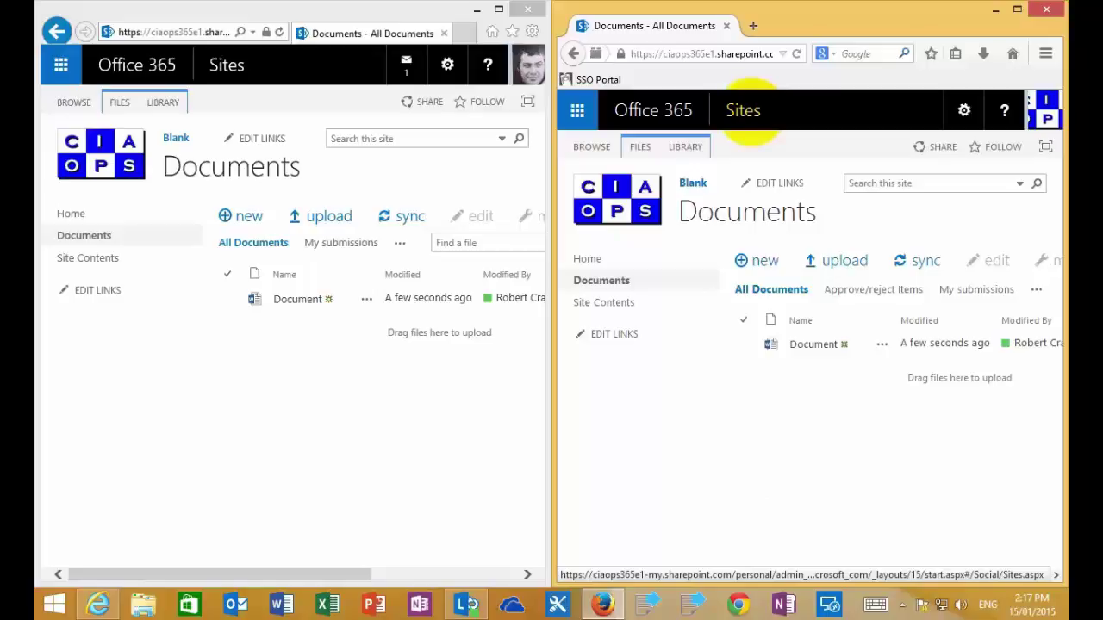
- Maximize the admin's browser window and open the versioning settings of the Documents library
{"action": "left_click", "coordinate": [1016, 10]}
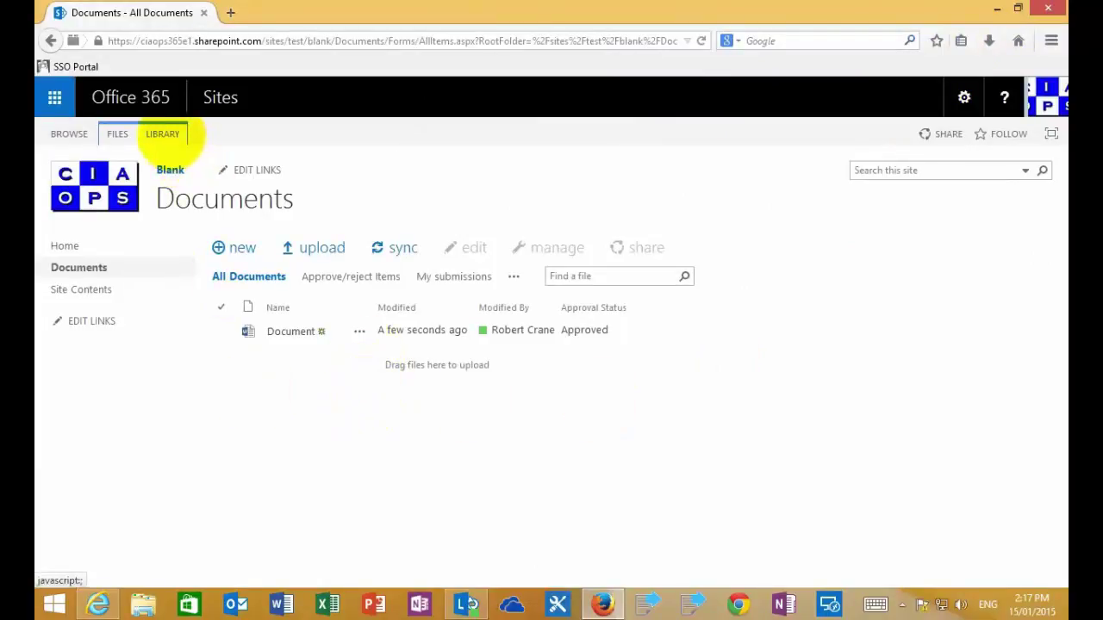
{"action": "left_click", "coordinate": [168, 136]}
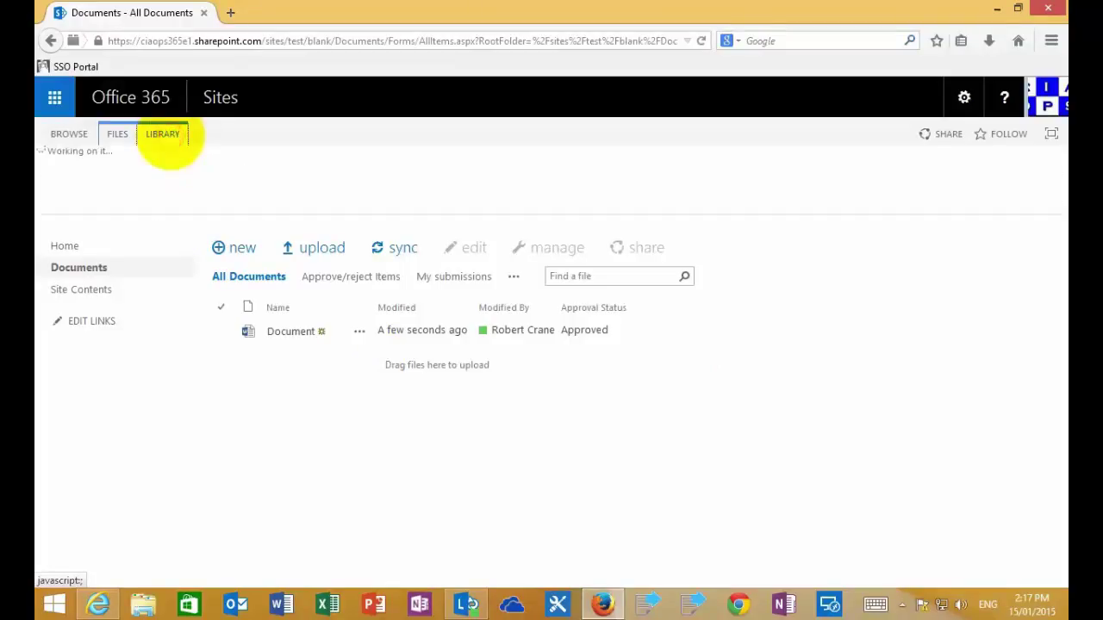
{"action": "left_click", "coordinate": [952, 176]}
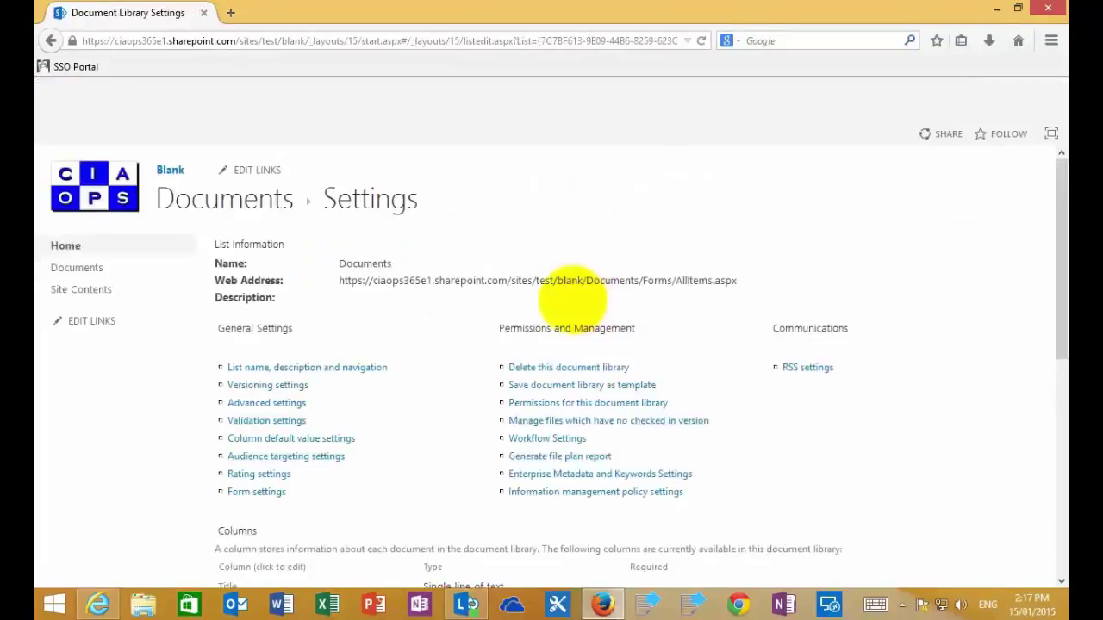
{"action": "left_click", "coordinate": [250, 369]}
{"action": "left_click", "coordinate": [267, 387]}
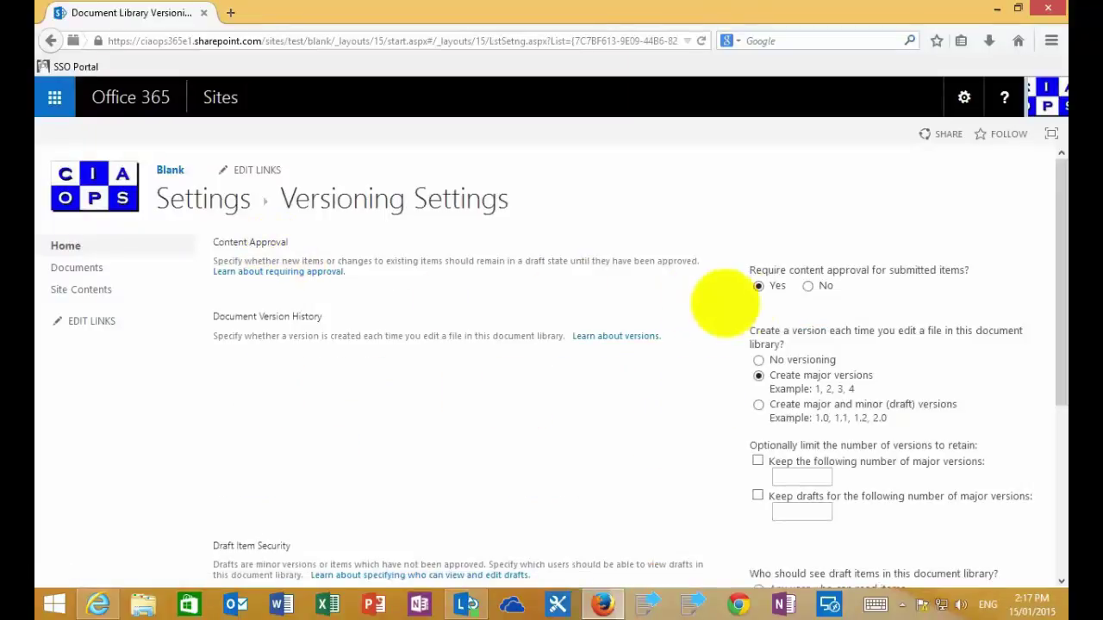
- Review the draft item security and check-out options, accept the versioning settings, and go back to the Documents library
{"action": "left_click", "coordinate": [1058, 399]}
{"action": "left_click_drag", "start_coordinate": [1058, 399], "coordinate": [1009, 505]}
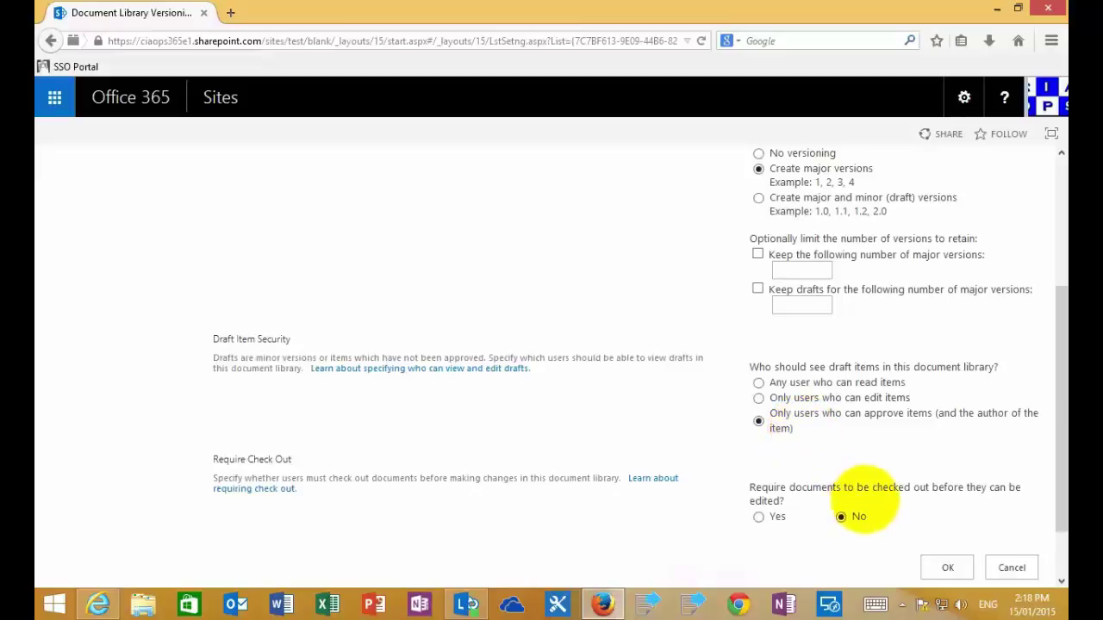
{"action": "left_click", "coordinate": [946, 567]}
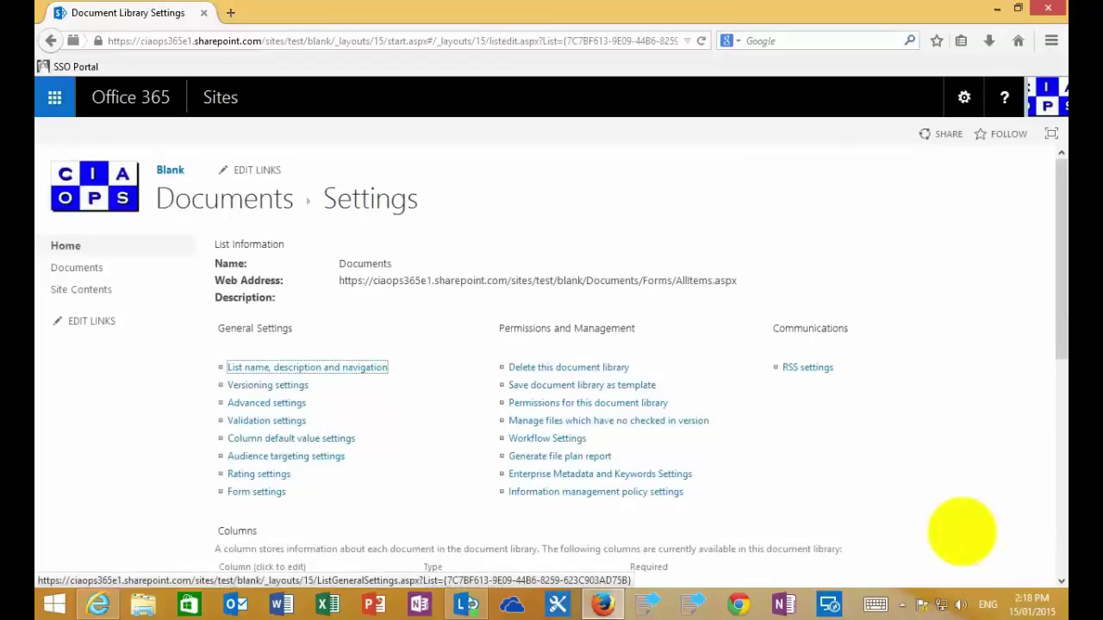
{"action": "left_click", "coordinate": [266, 201]}
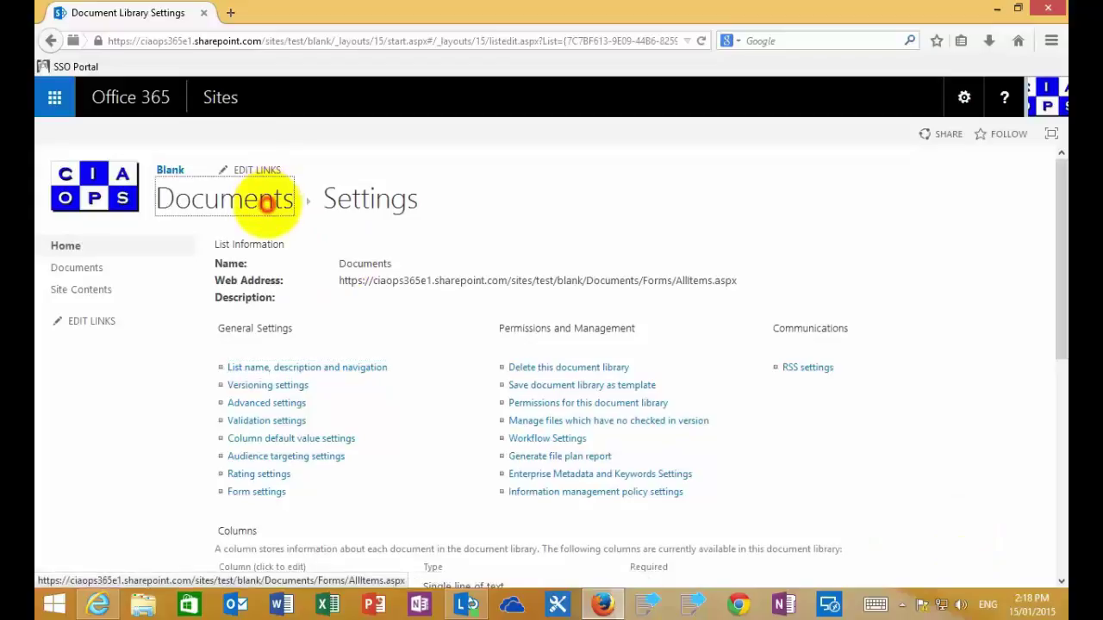